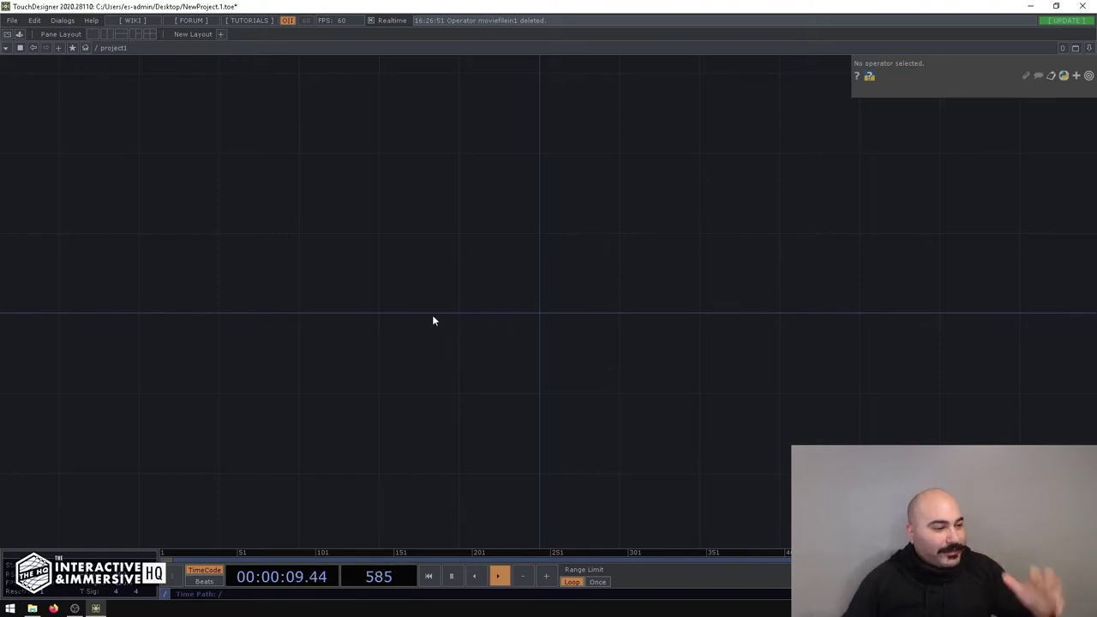
# Step: Add a Movie File In TOP to the empty network
pyautogui.press('Tab')
pyautogui.write('movie')
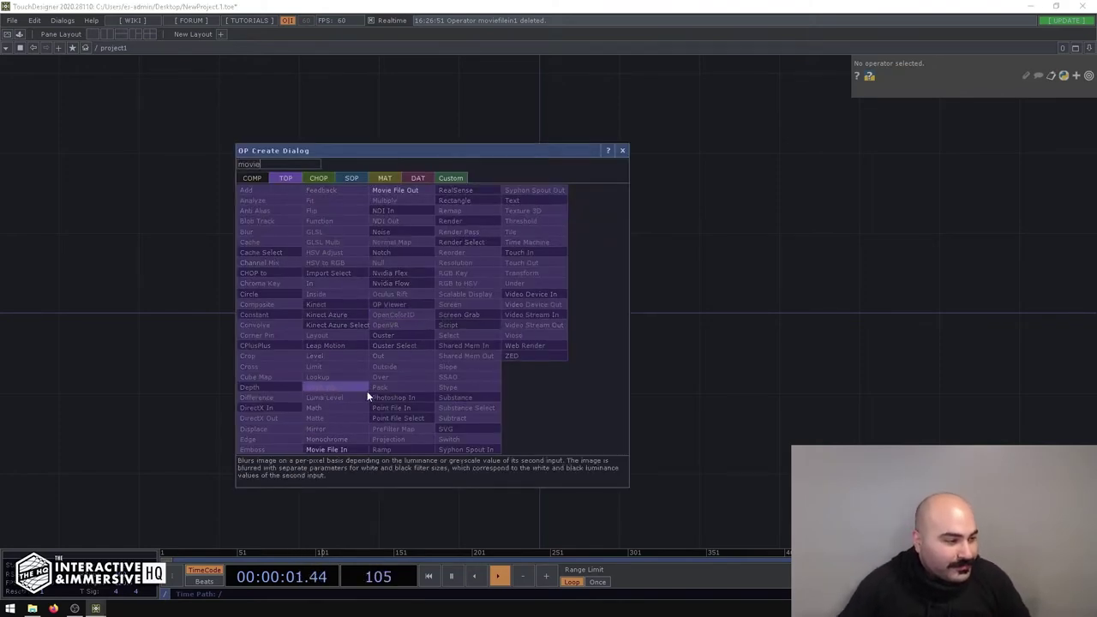
pyautogui.click(326, 449)
pyautogui.click(483, 363)
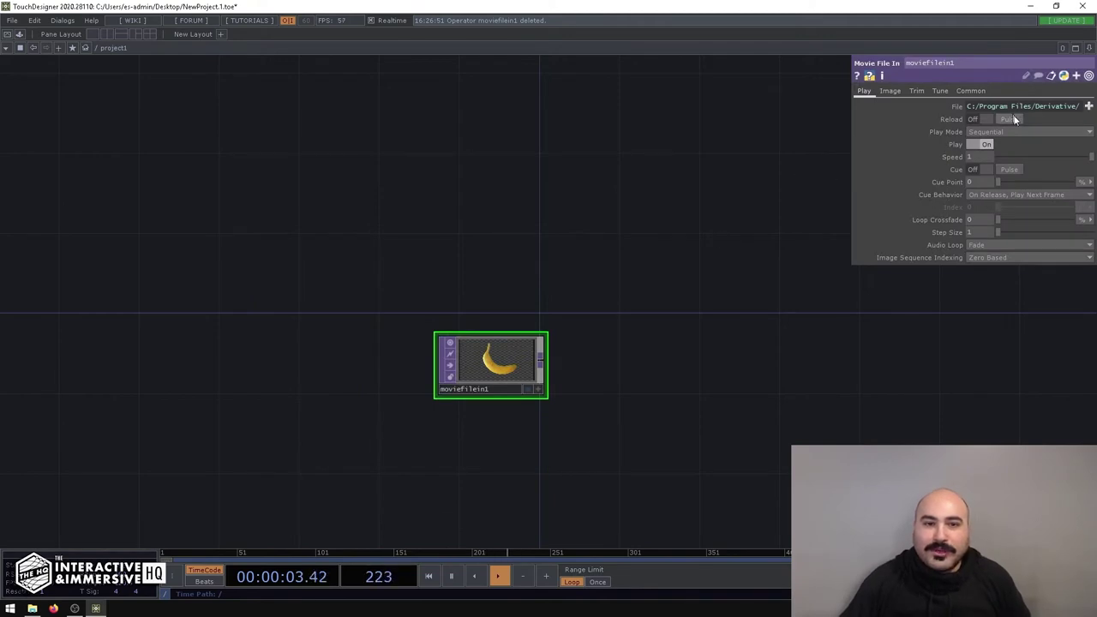
# Step: Load the Count movie from TouchDesigner's Samples/Map folder into moviefilein1
pyautogui.click(1089, 105)
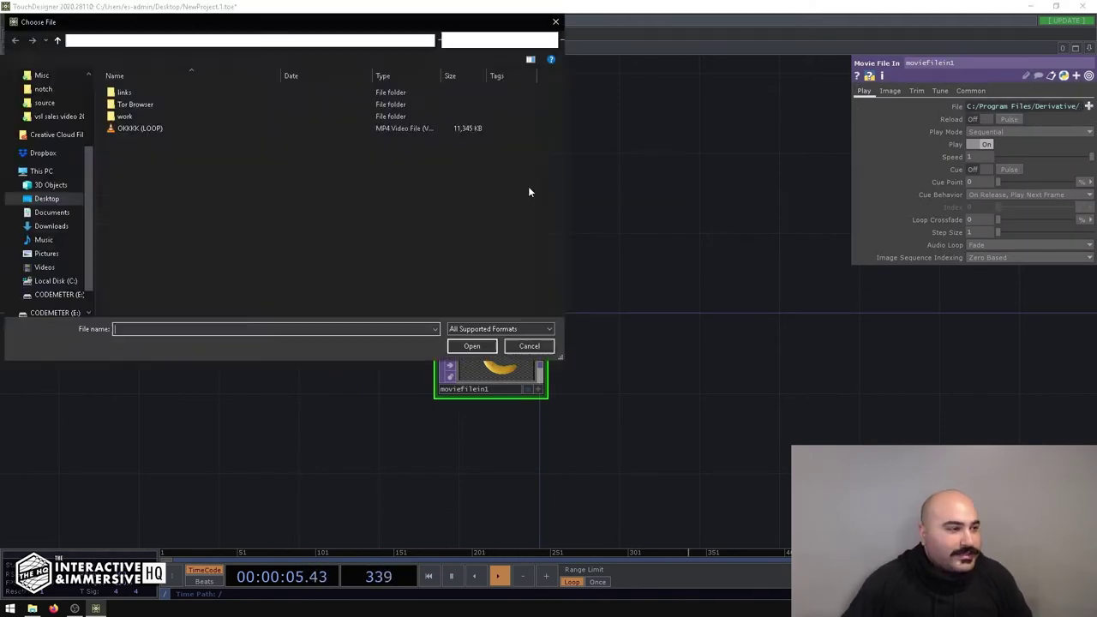
pyautogui.click(56, 283)
pyautogui.doubleClick(133, 168)
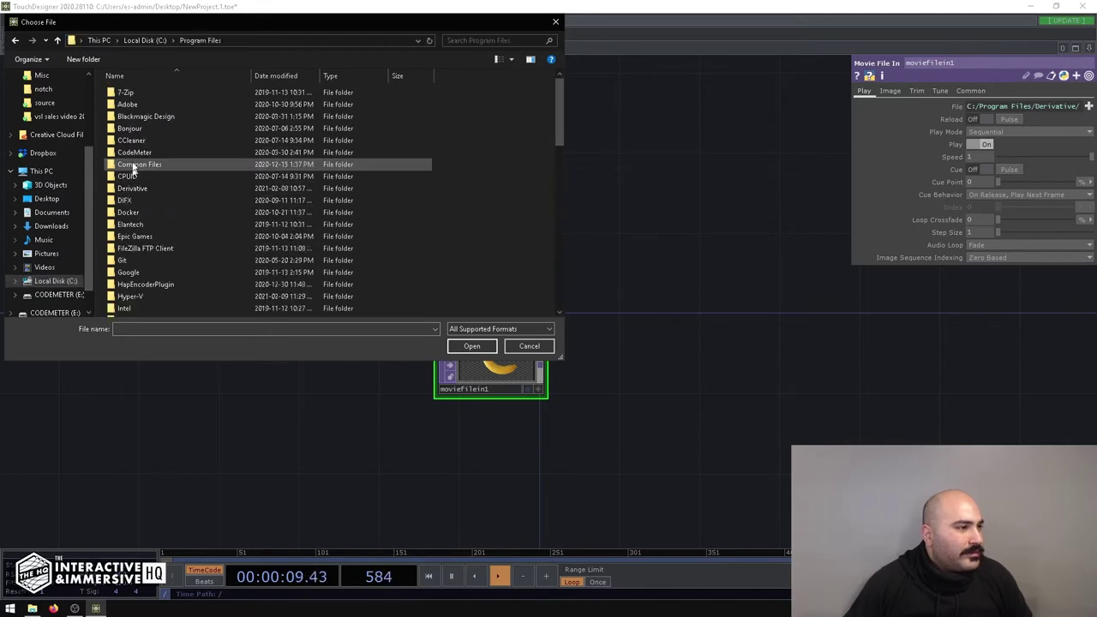
pyautogui.doubleClick(133, 188)
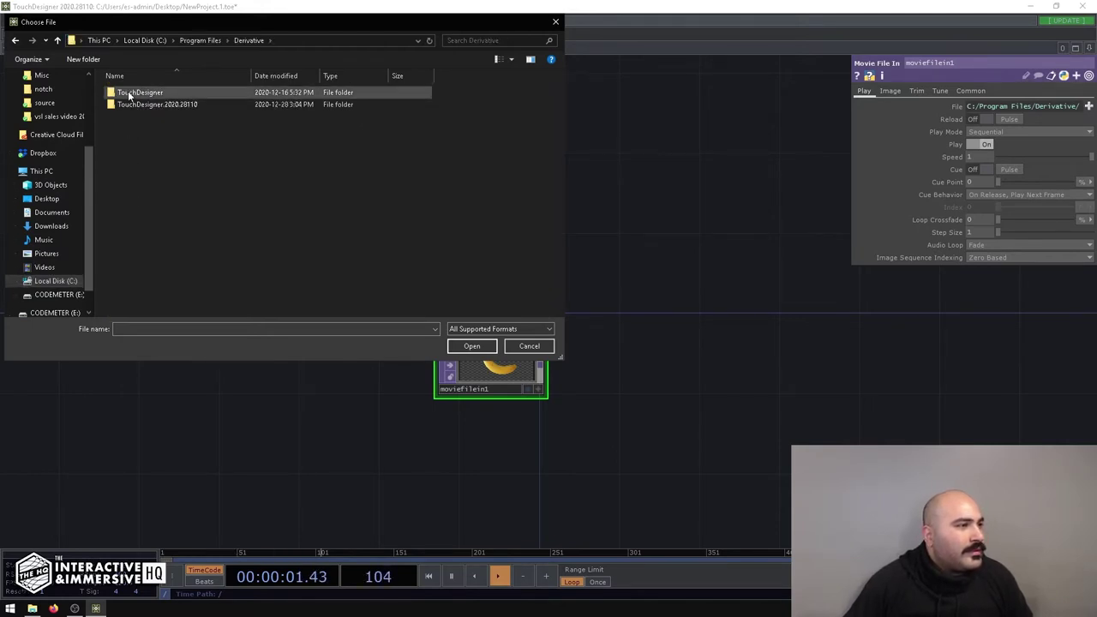
pyautogui.doubleClick(127, 106)
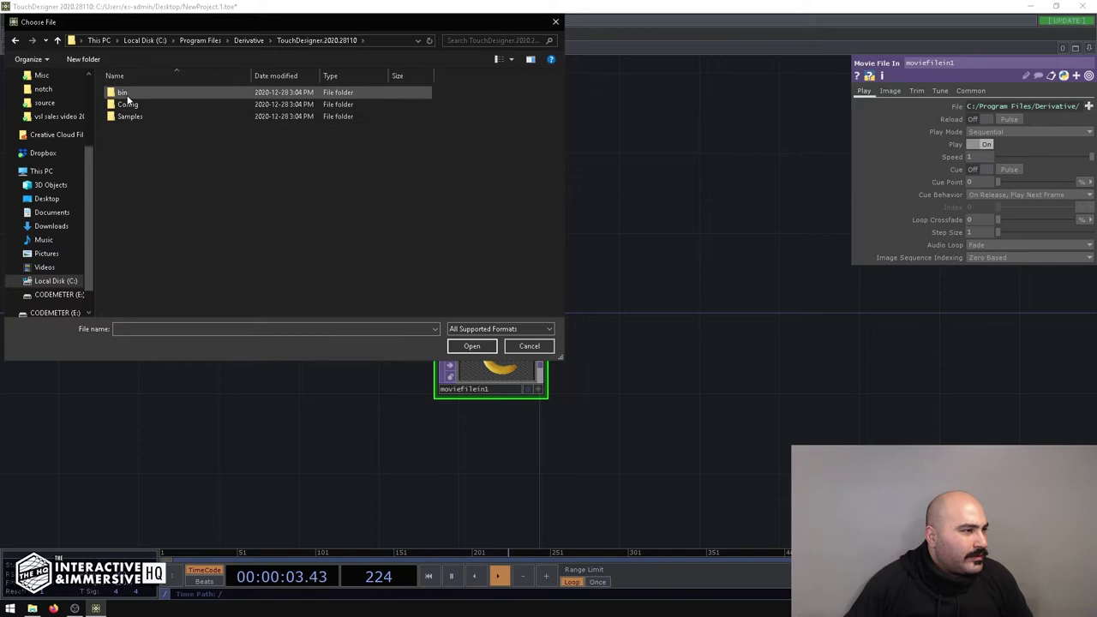
pyautogui.doubleClick(127, 118)
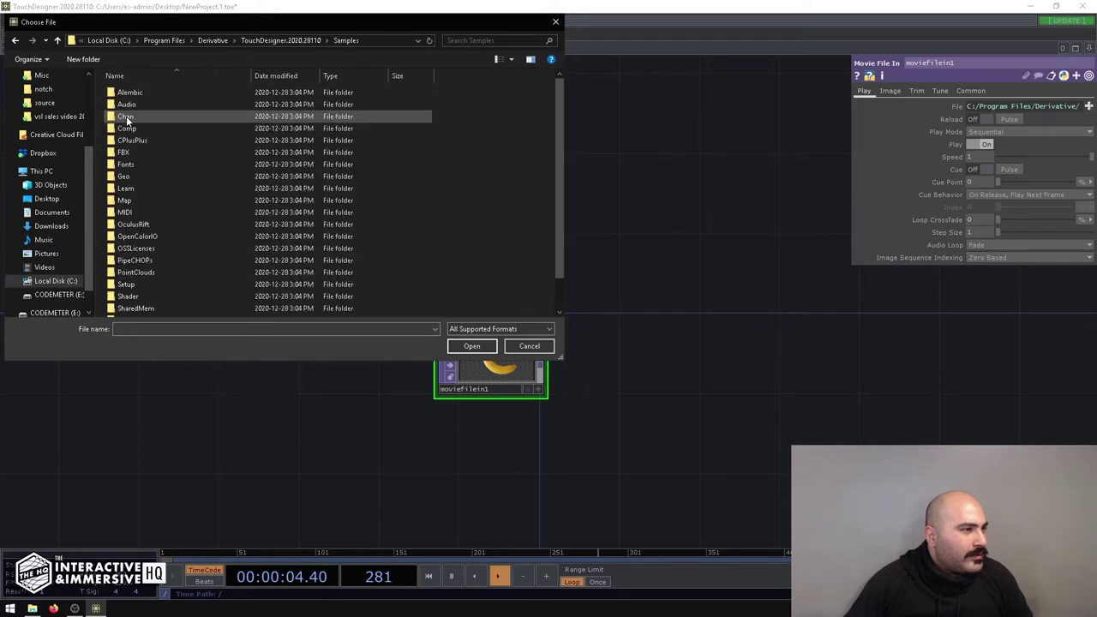
pyautogui.doubleClick(127, 201)
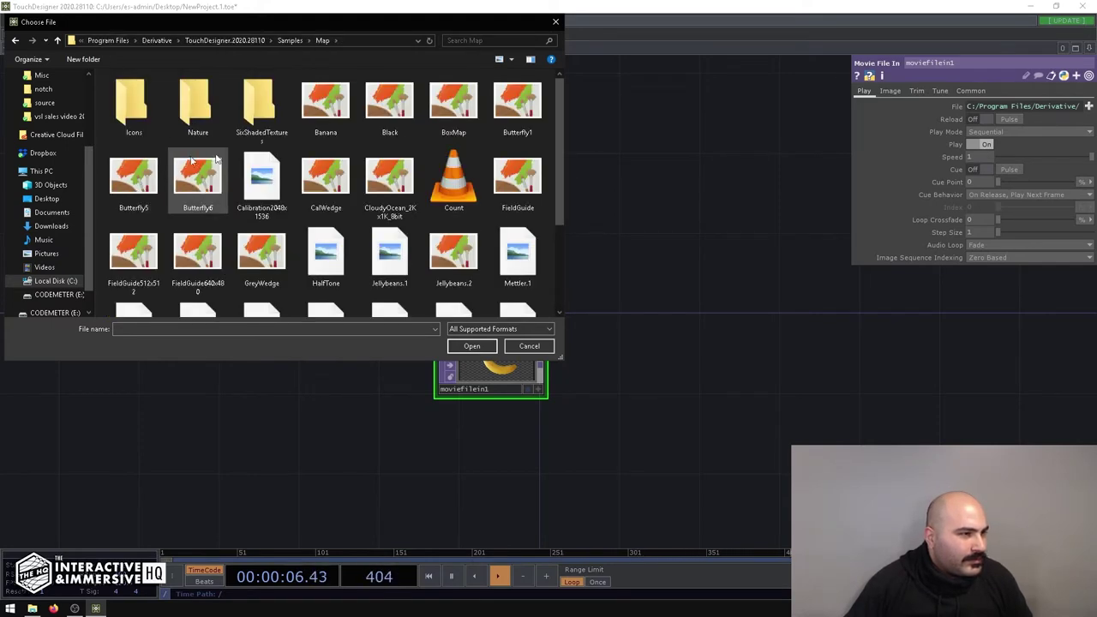
pyautogui.doubleClick(459, 187)
pyautogui.scroll(5, 558, 367)
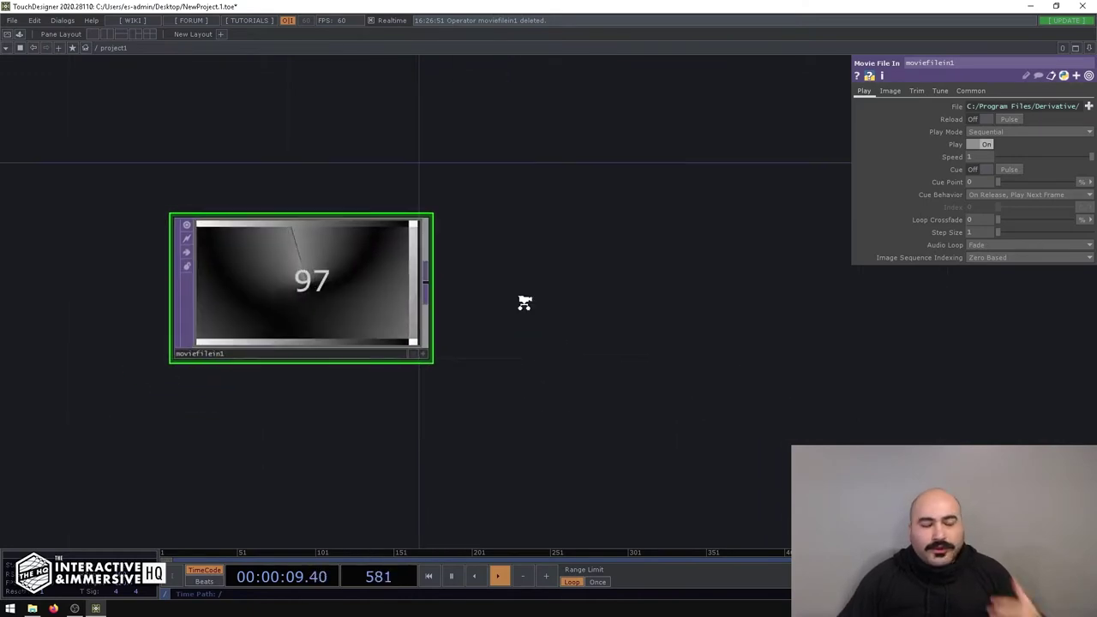
pyautogui.scroll(-2, 525, 302)
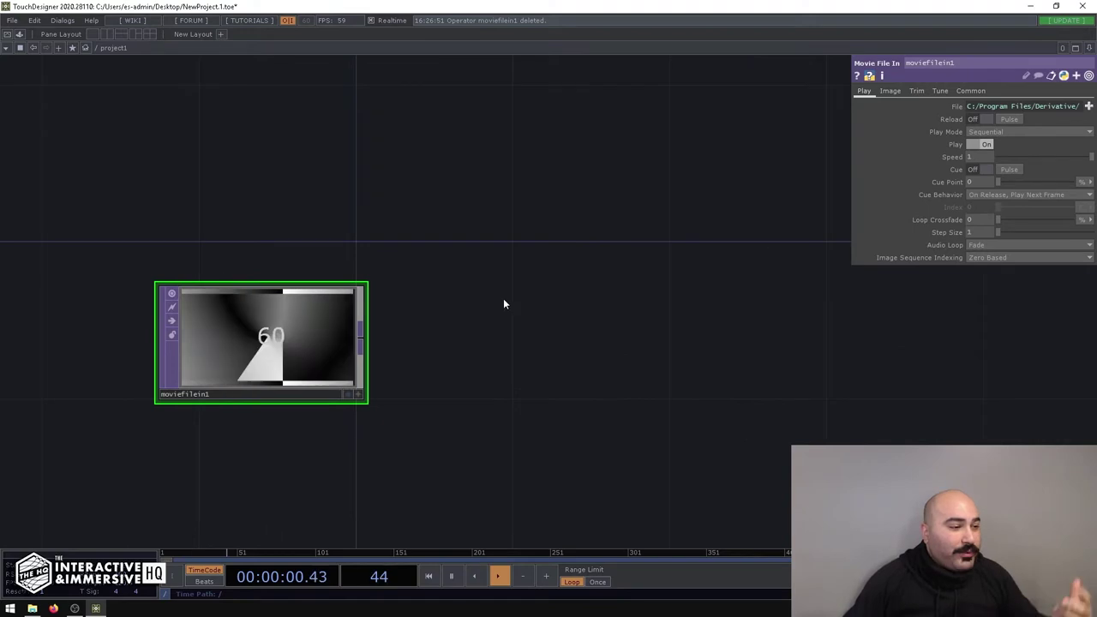
# Step: Add a Resolution TOP, res1, wired from moviefilein1
pyautogui.press('Tab')
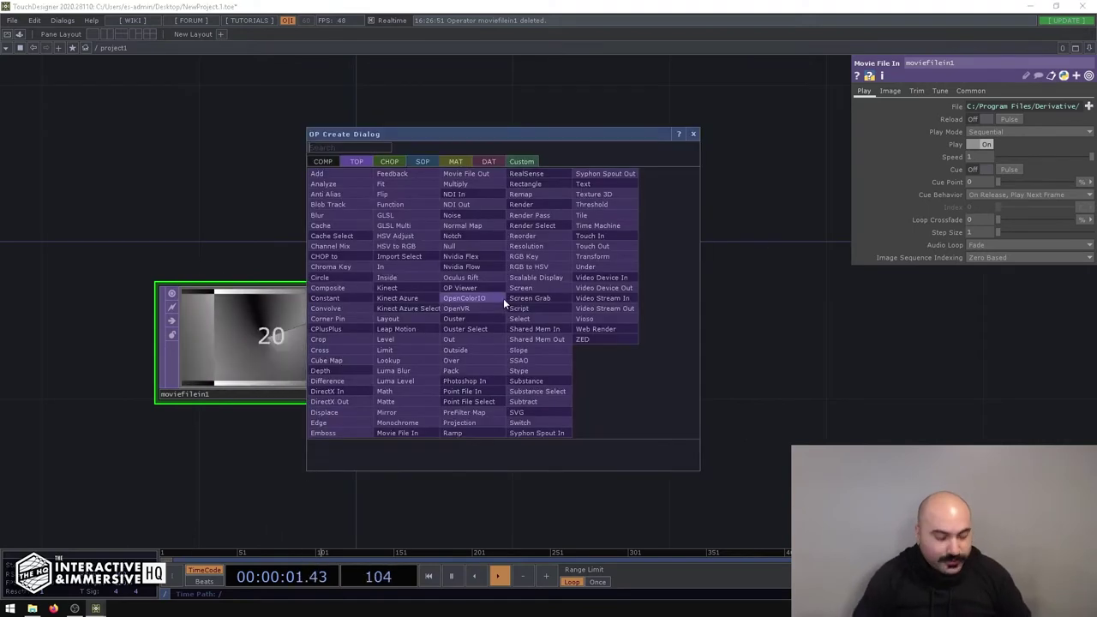
pyautogui.write('resol')
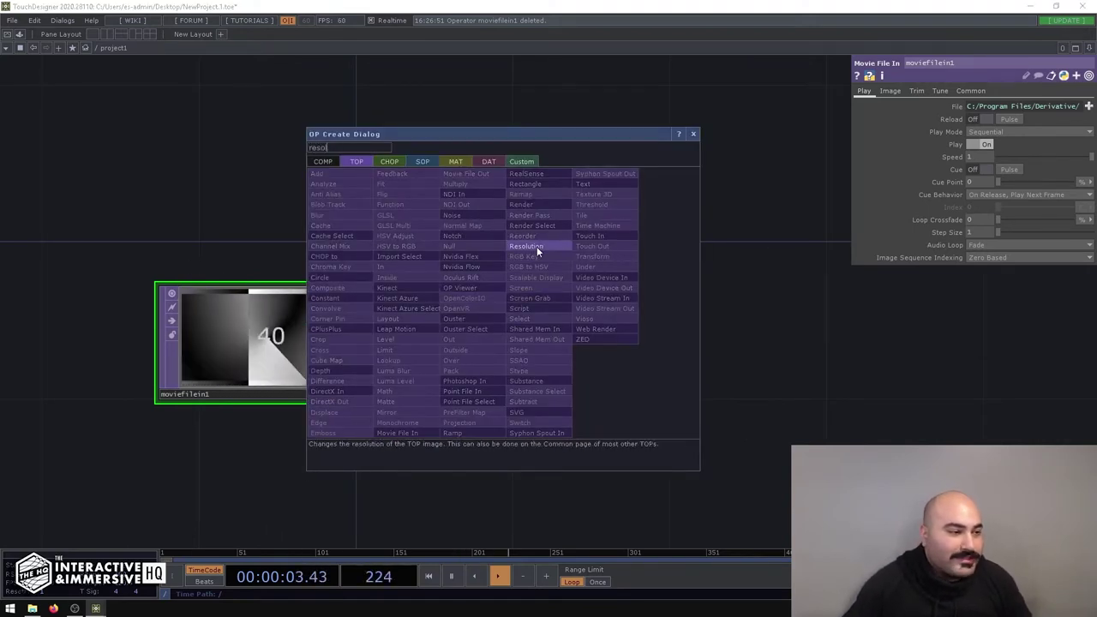
pyautogui.click(534, 246)
pyautogui.click(537, 324)
pyautogui.moveTo(365, 343); pyautogui.dragTo(436, 312)
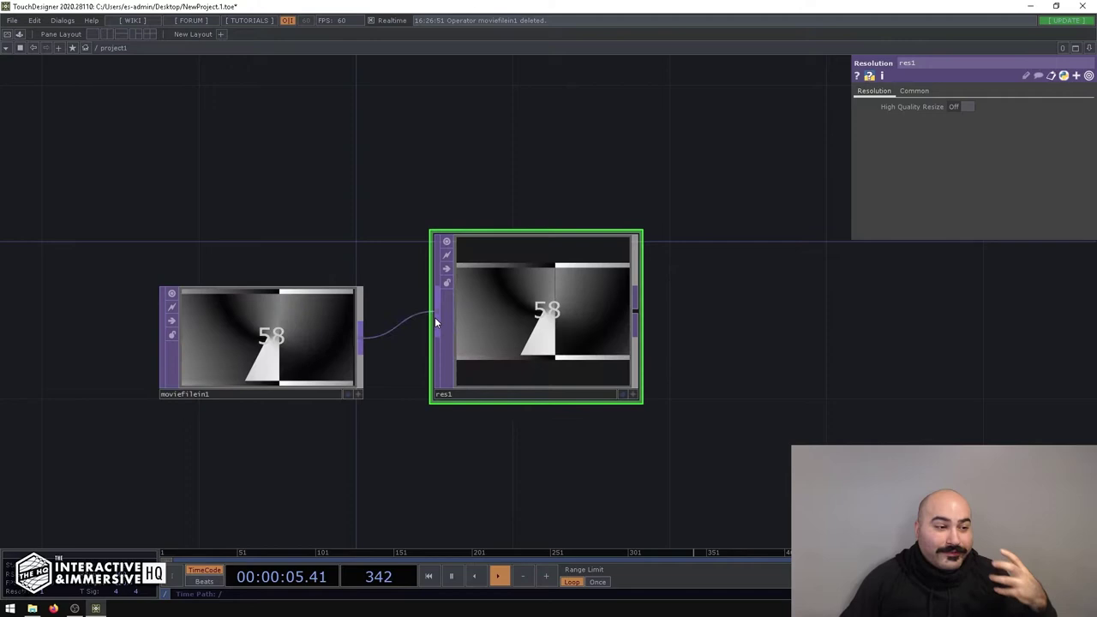
pyautogui.moveTo(527, 295); pyautogui.dragTo(488, 335)
# Step: Set res1's Output Resolution to Eighth on the Common page
pyautogui.click(914, 91)
pyautogui.click(966, 106)
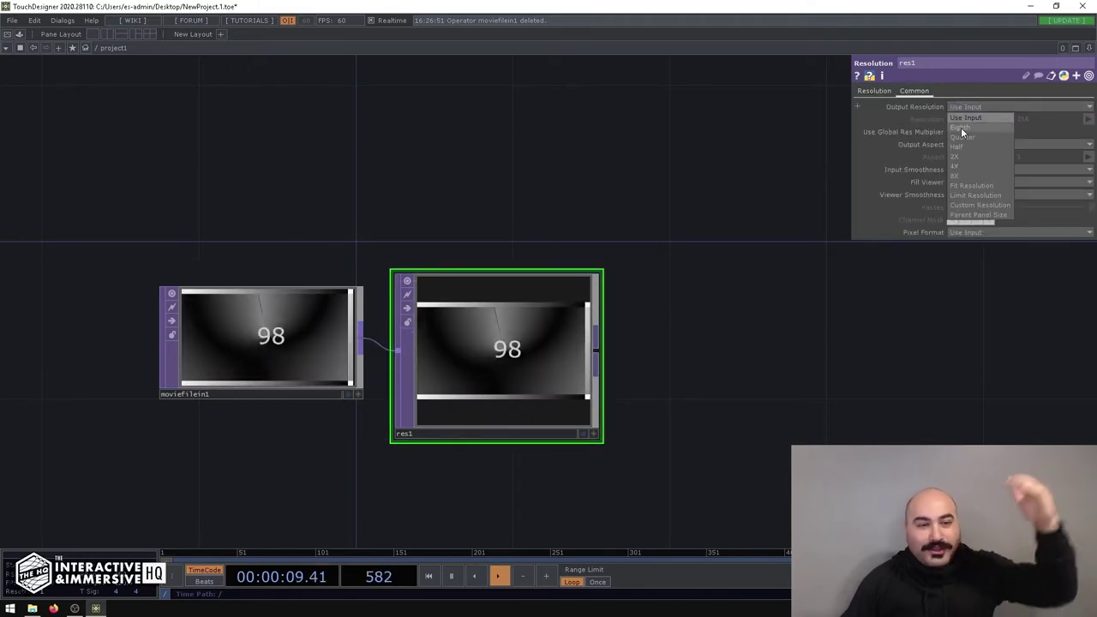
pyautogui.click(961, 127)
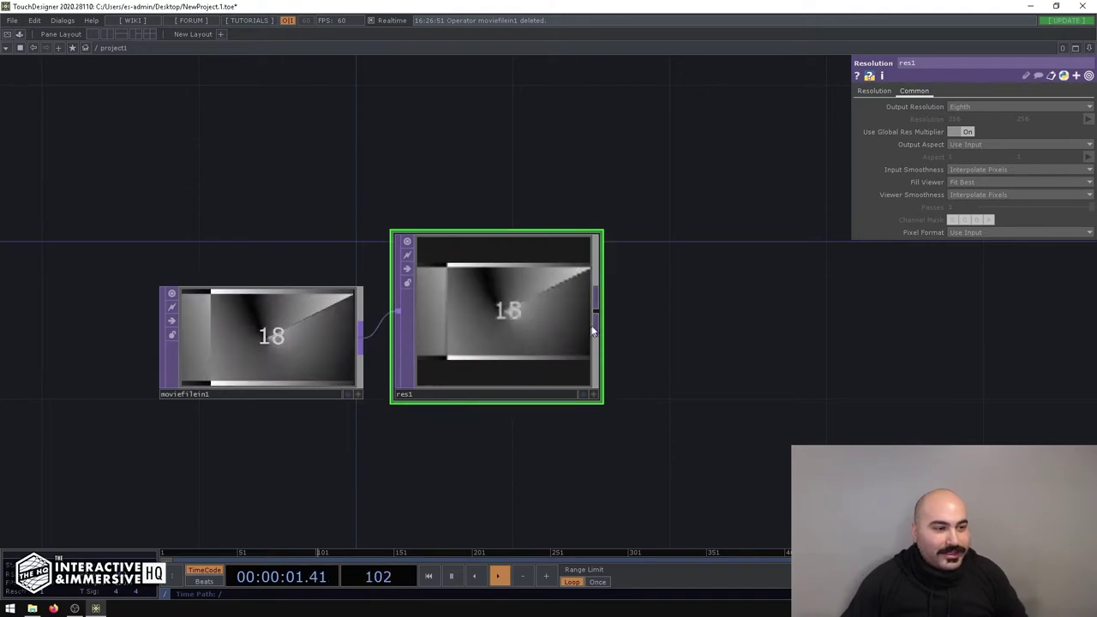
pyautogui.press('Tab')
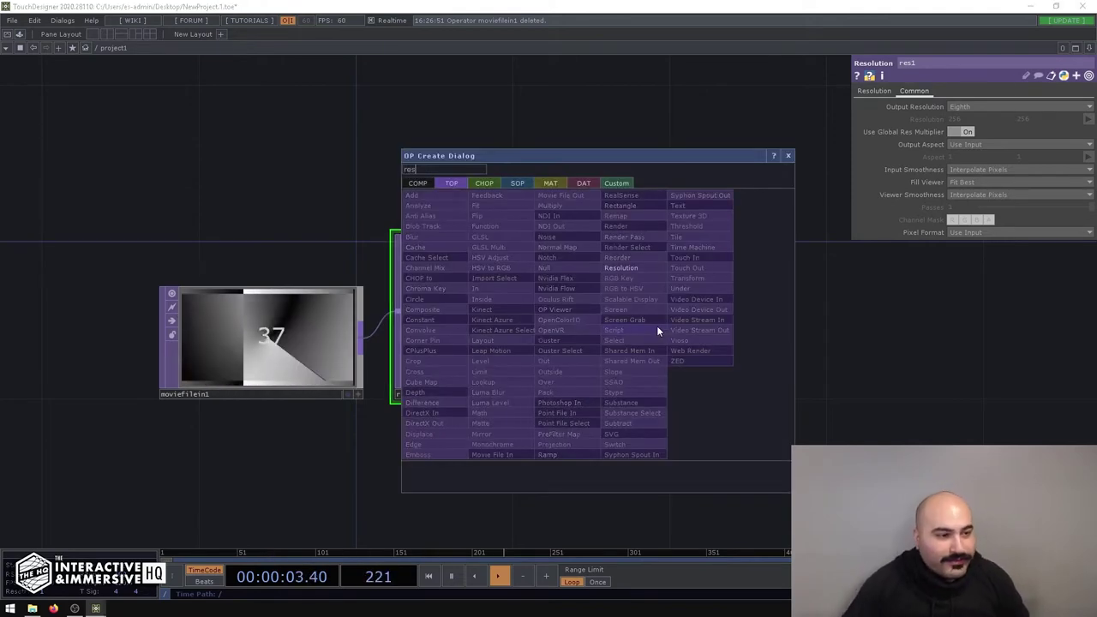
# Step: Place res2 after res1 with Output Resolution Eighth and view its info
pyautogui.click(637, 257)
pyautogui.click(757, 312)
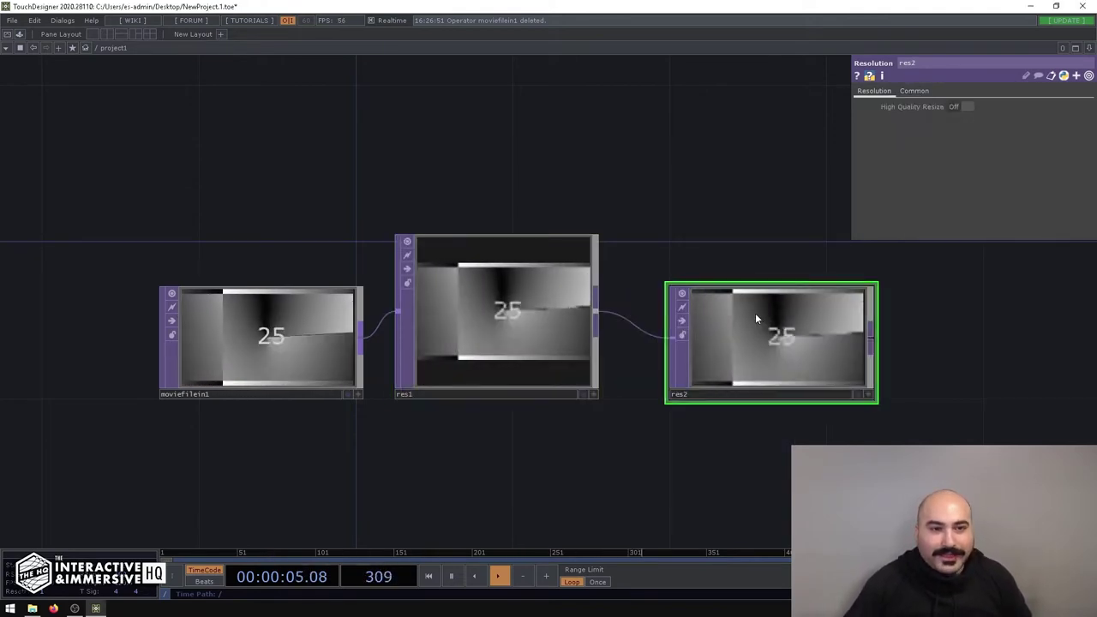
pyautogui.click(914, 90)
pyautogui.click(960, 106)
pyautogui.click(960, 127)
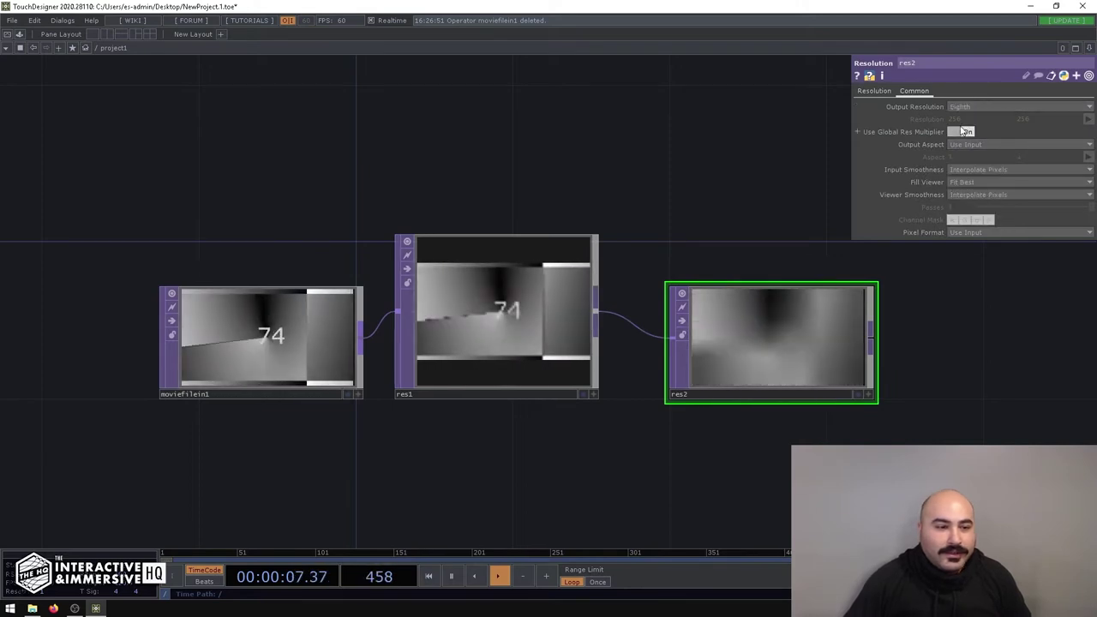
pyautogui.scroll(3, 787, 360)
pyautogui.middleClick(802, 348)
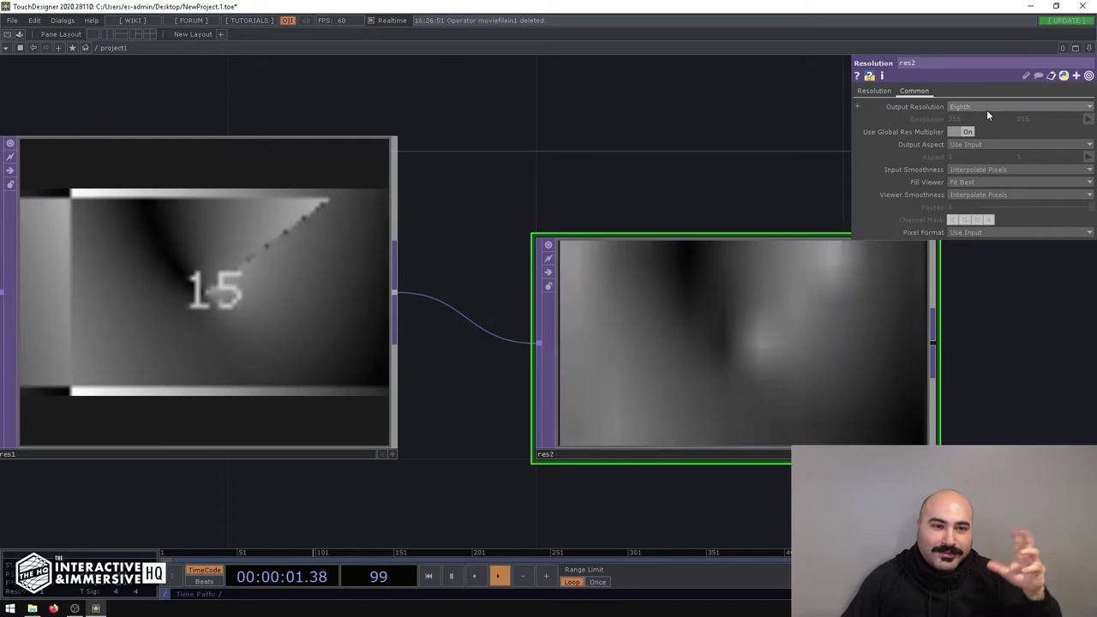
# Step: Change res2's Output Resolution to Quarter and recheck its size info
pyautogui.click(987, 109)
pyautogui.click(969, 137)
pyautogui.middleClick(804, 367)
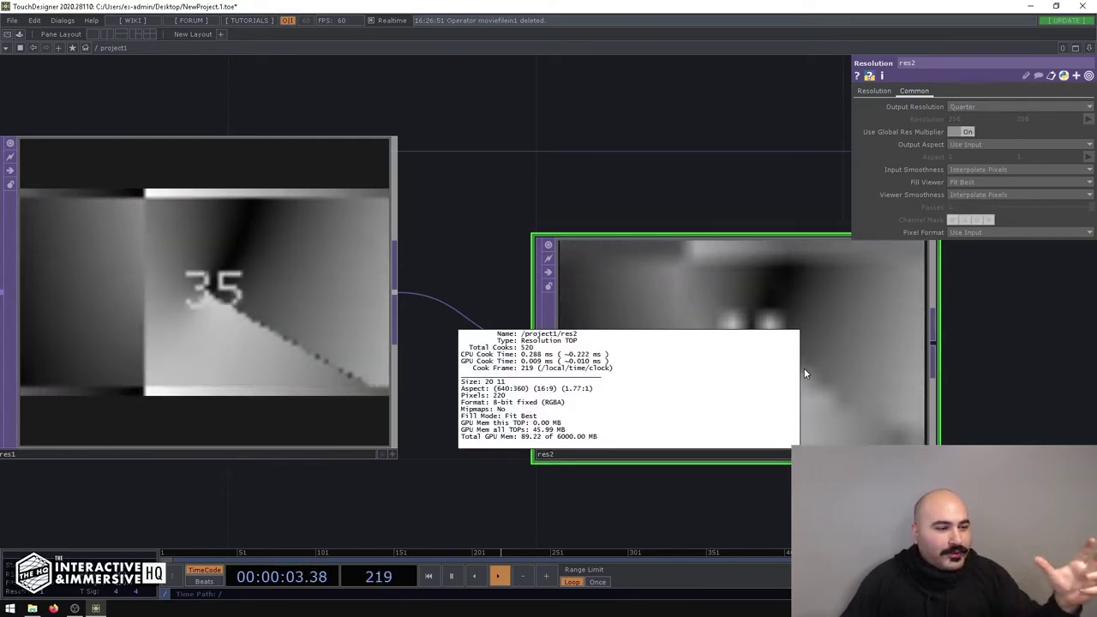
pyautogui.scroll(-3, 789, 390)
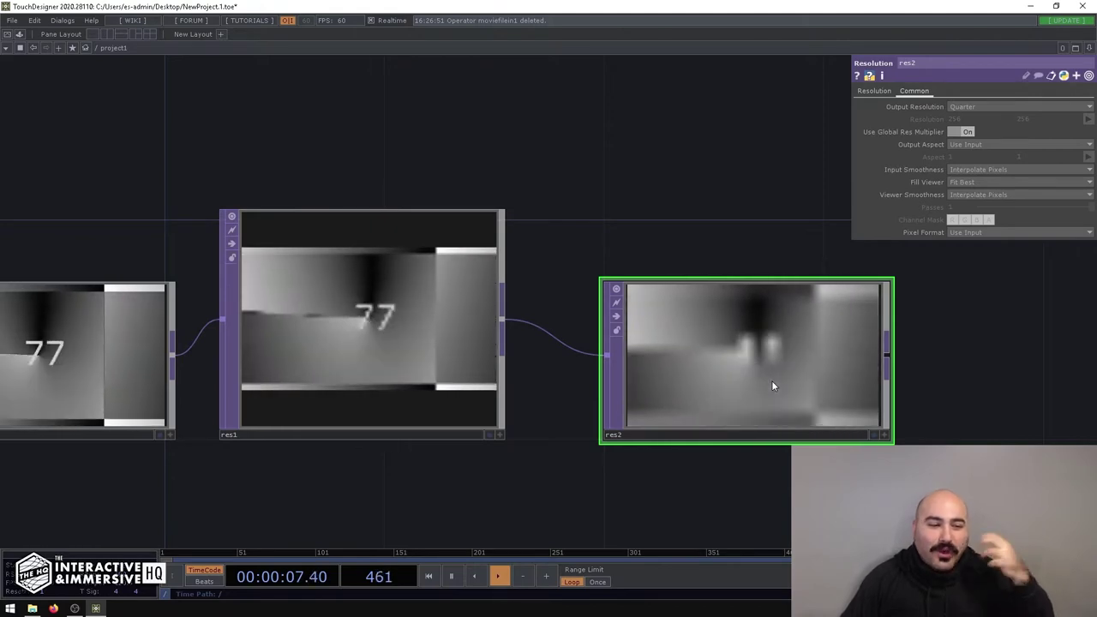
pyautogui.scroll(2, 828, 343)
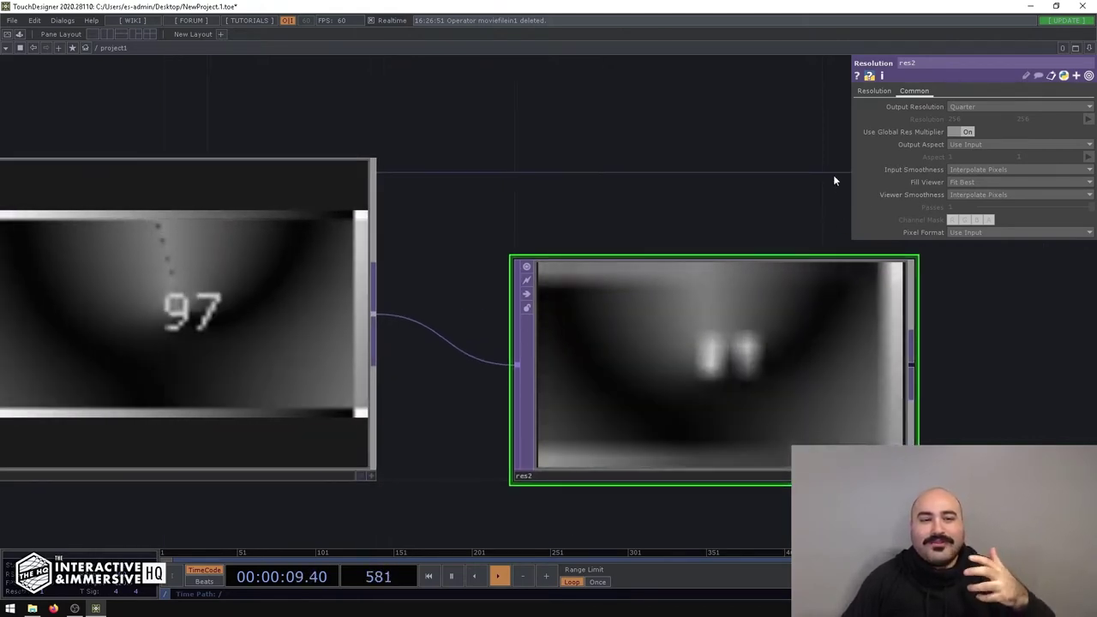
pyautogui.scroll(-2, 774, 154)
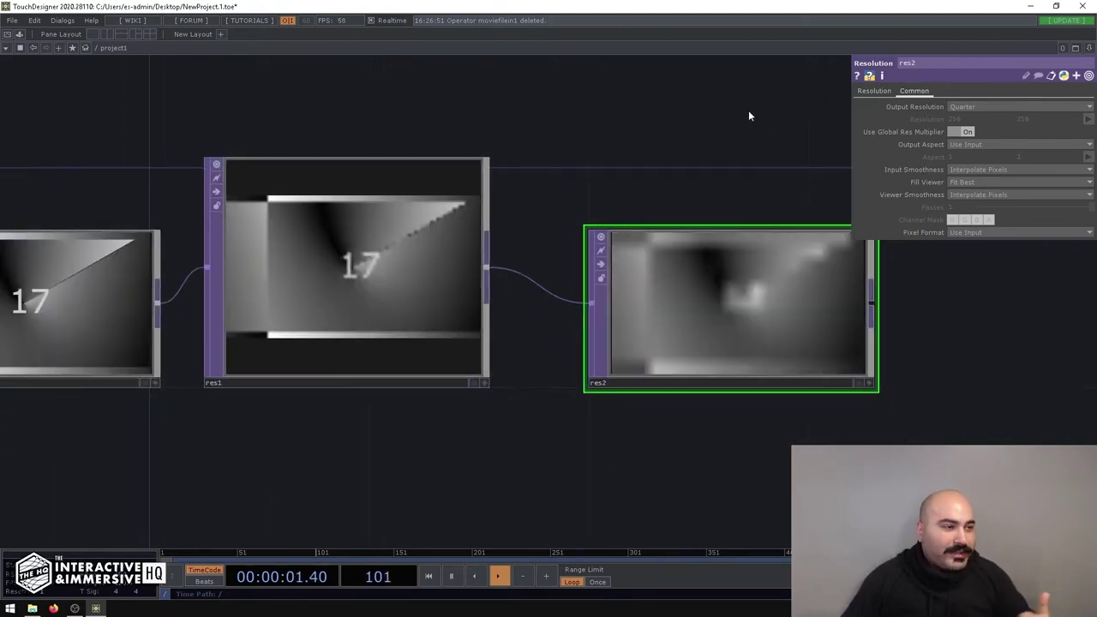
# Step: Set res2's Input Smoothness and Viewer Smoothness to Nearest Pixel for hard blocky pixels
pyautogui.moveTo(749, 112); pyautogui.dragTo(480, 274)
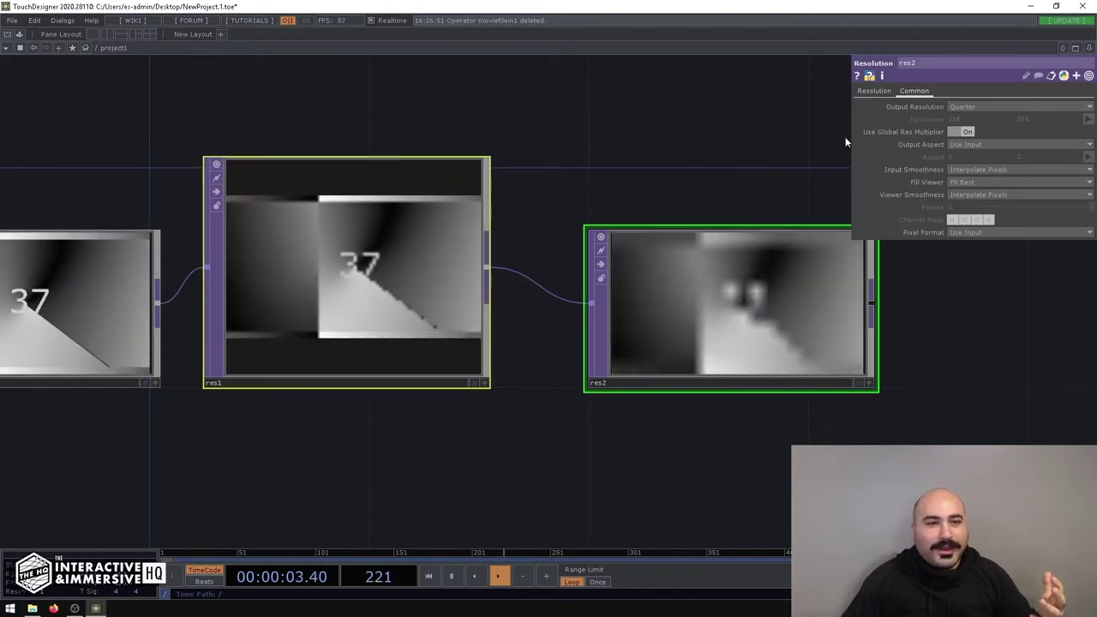
pyautogui.click(961, 169)
pyautogui.click(961, 180)
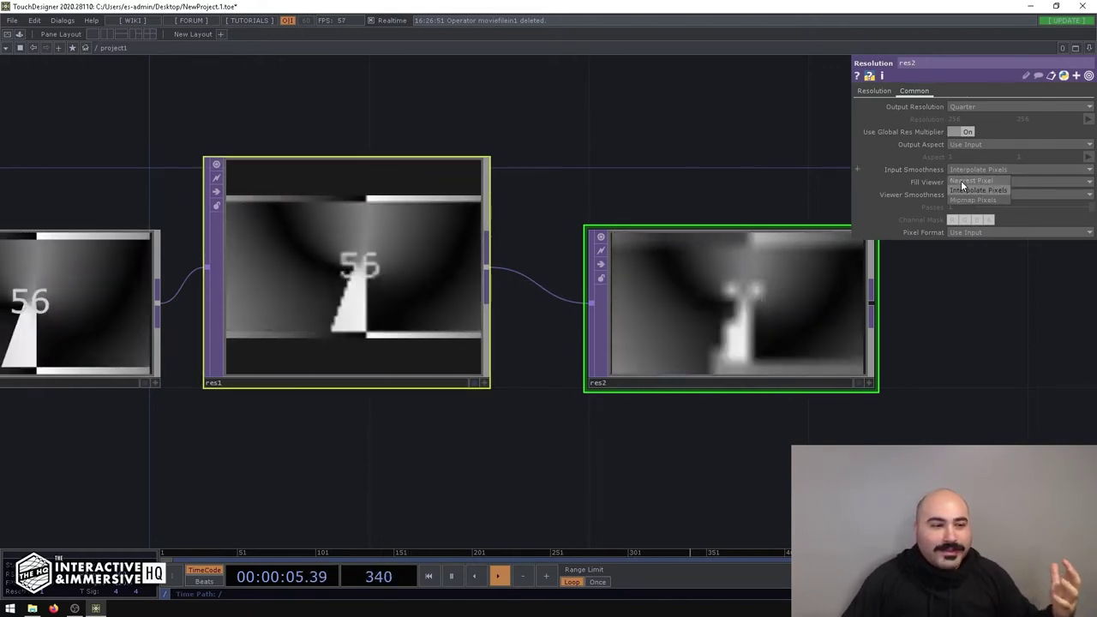
pyautogui.click(962, 196)
pyautogui.click(967, 206)
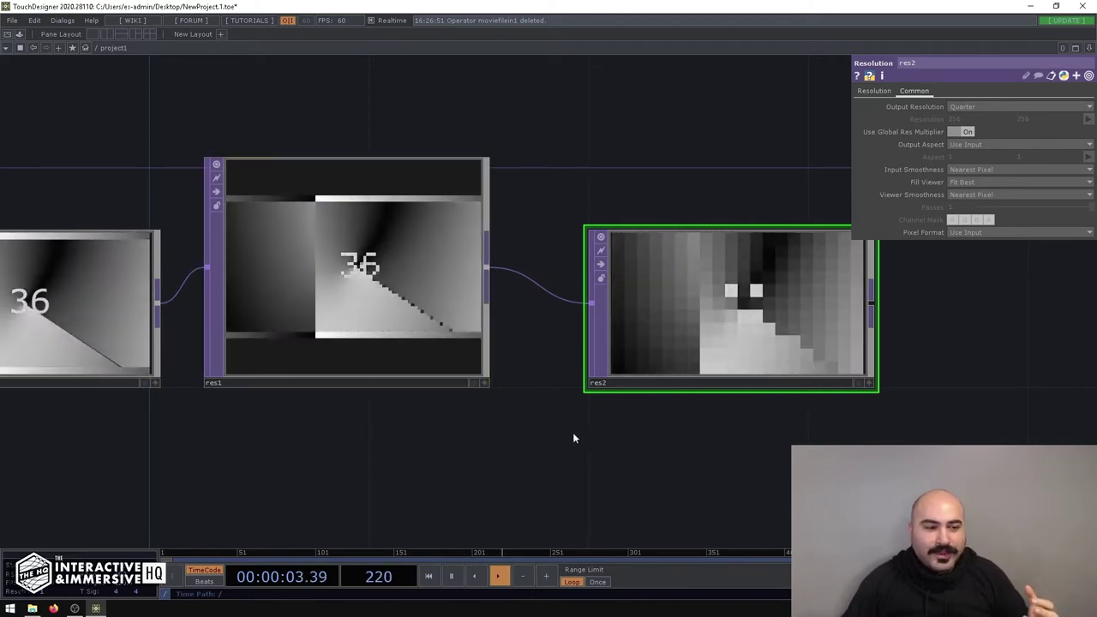
pyautogui.moveTo(574, 436); pyautogui.dragTo(425, 363)
pyautogui.scroll(-2, 425, 364)
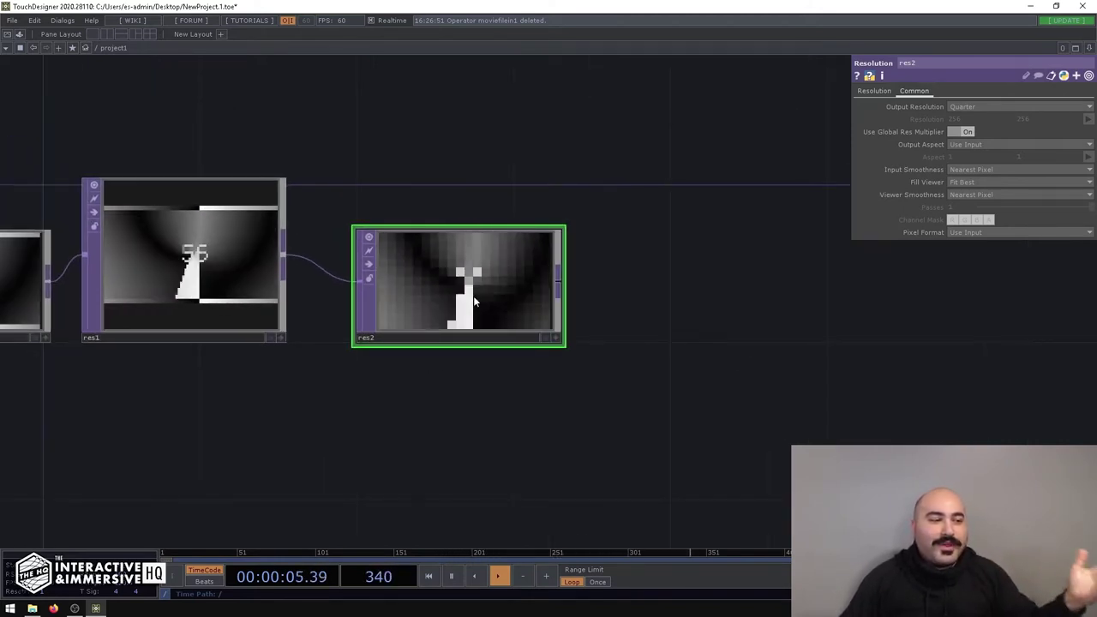
pyautogui.middleClick(474, 299)
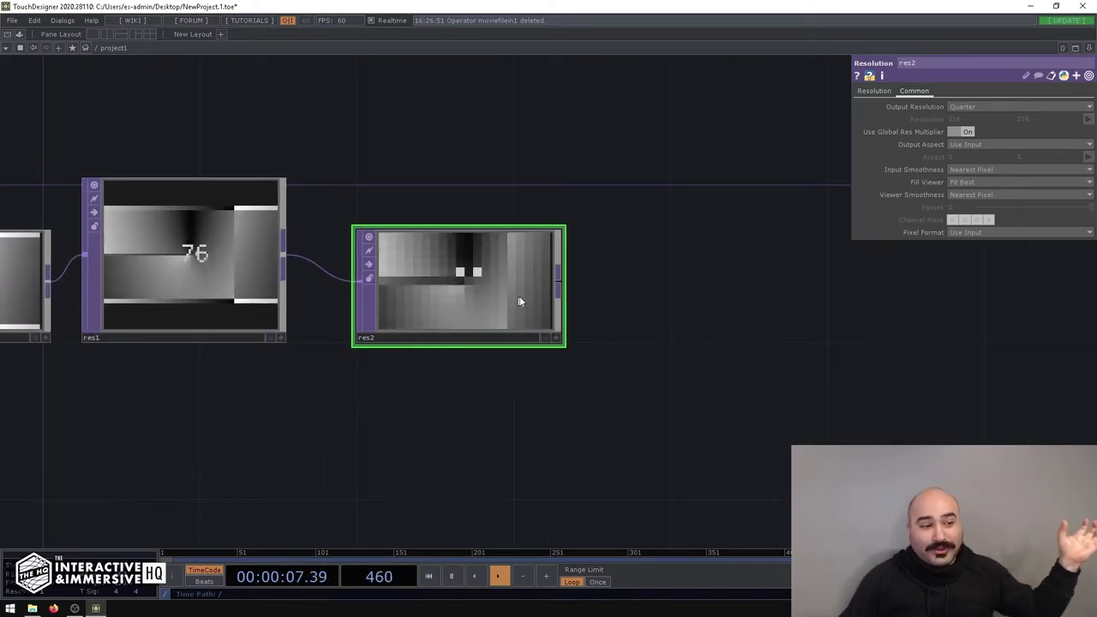
# Step: Add res3 after res2 and set its Output Resolution to Custom
pyautogui.rightClick(561, 290)
pyautogui.write('reso')
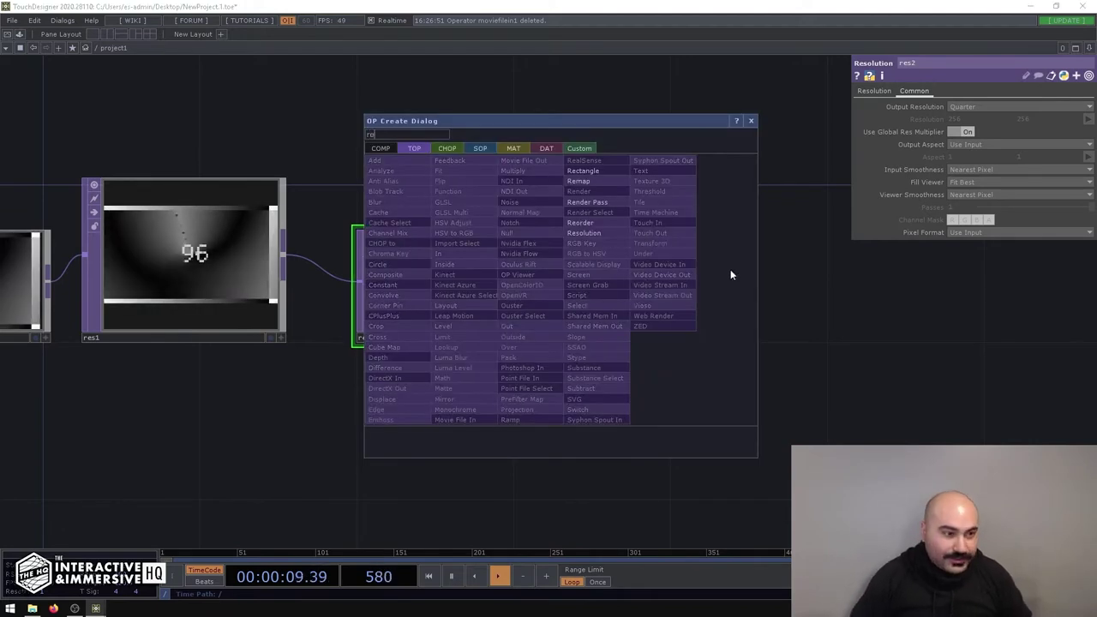
pyautogui.click(600, 234)
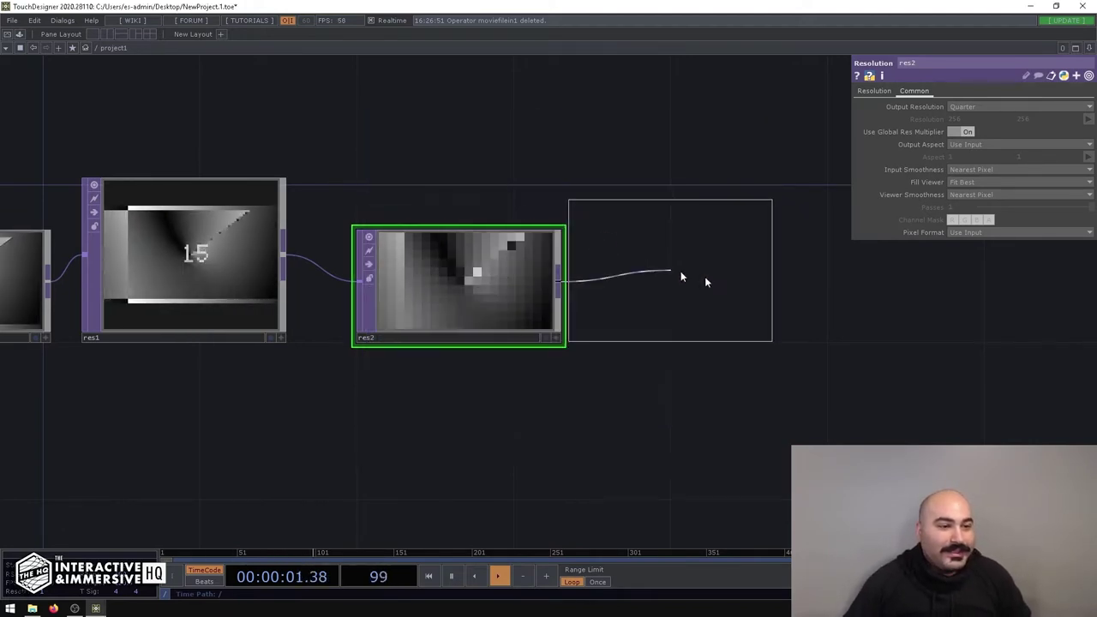
pyautogui.click(746, 288)
pyautogui.click(913, 91)
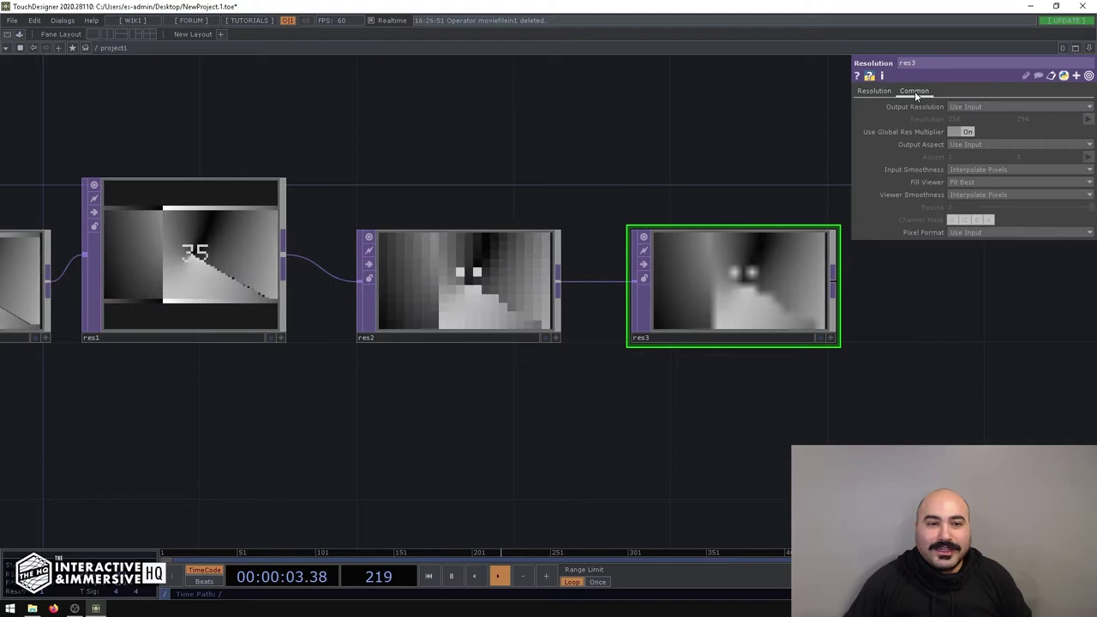
pyautogui.click(957, 107)
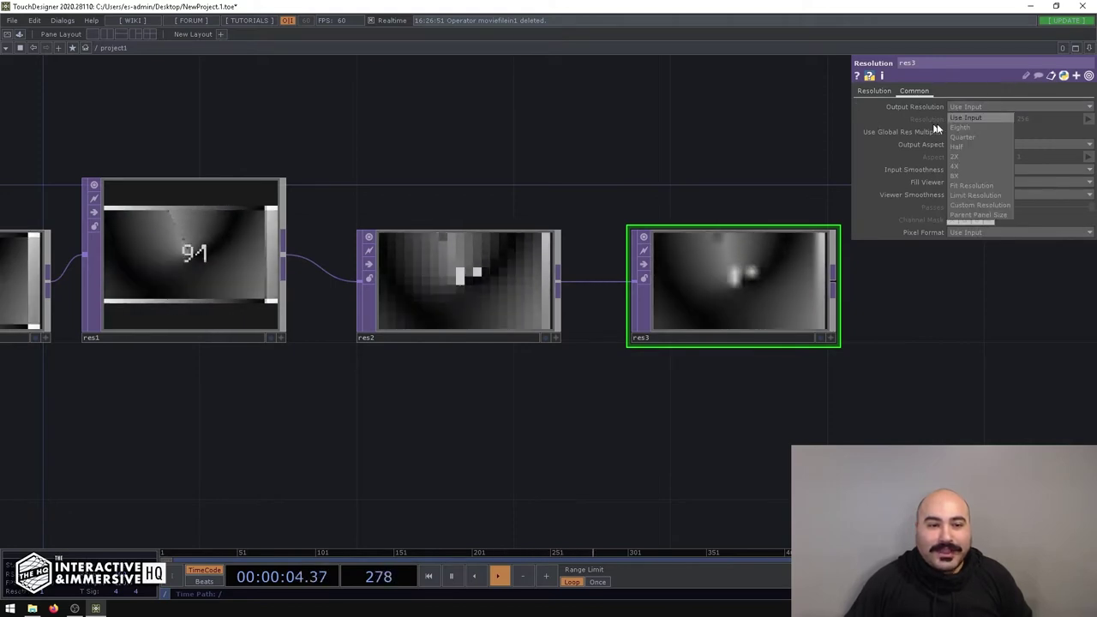
pyautogui.click(964, 205)
pyautogui.moveTo(647, 138); pyautogui.dragTo(723, 147)
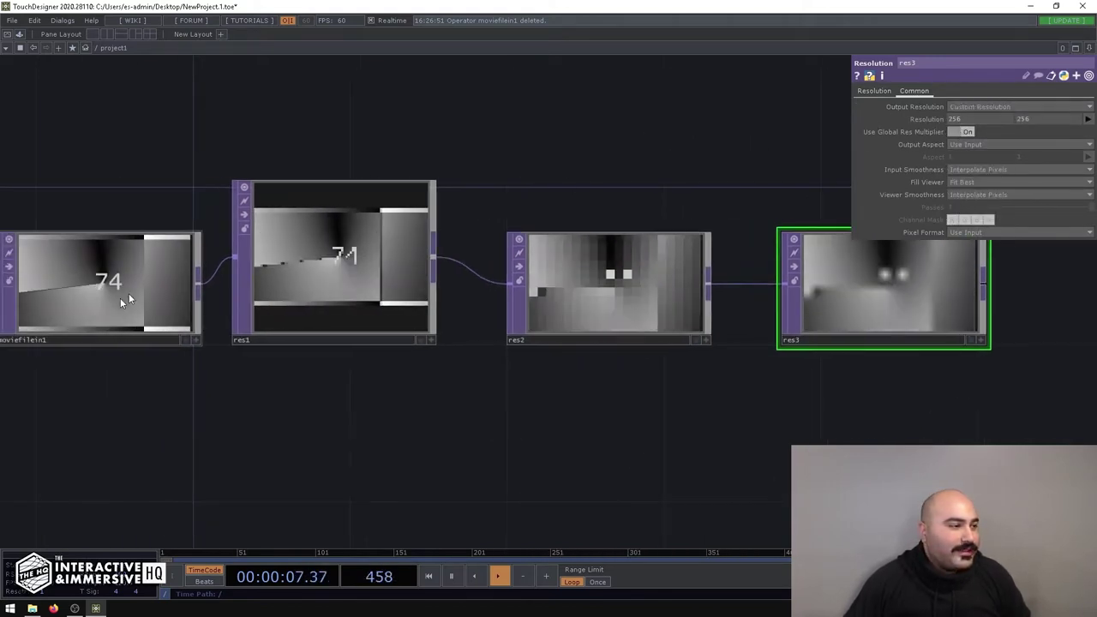
pyautogui.scroll(-2, 129, 294)
pyautogui.middleClick(112, 296)
pyautogui.moveTo(111, 294); pyautogui.dragTo(112, 294, button='middle')
# Step: Set res3's custom resolution to 640 by 360
pyautogui.click(974, 118)
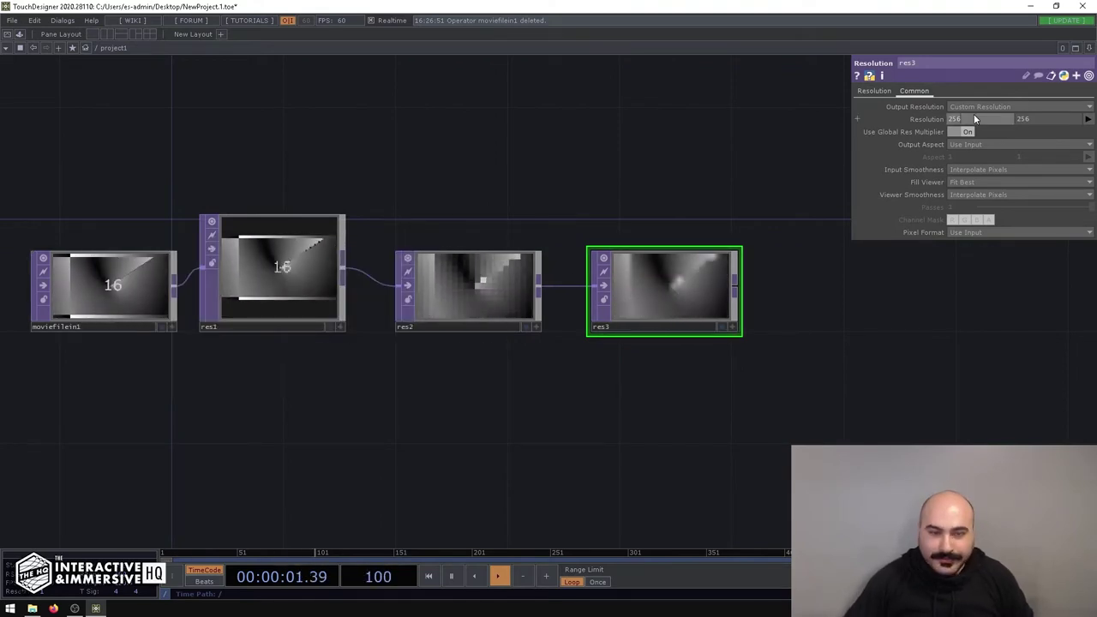
pyautogui.write('640')
pyautogui.press('Tab')
pyautogui.write('360')
pyautogui.press('Return')
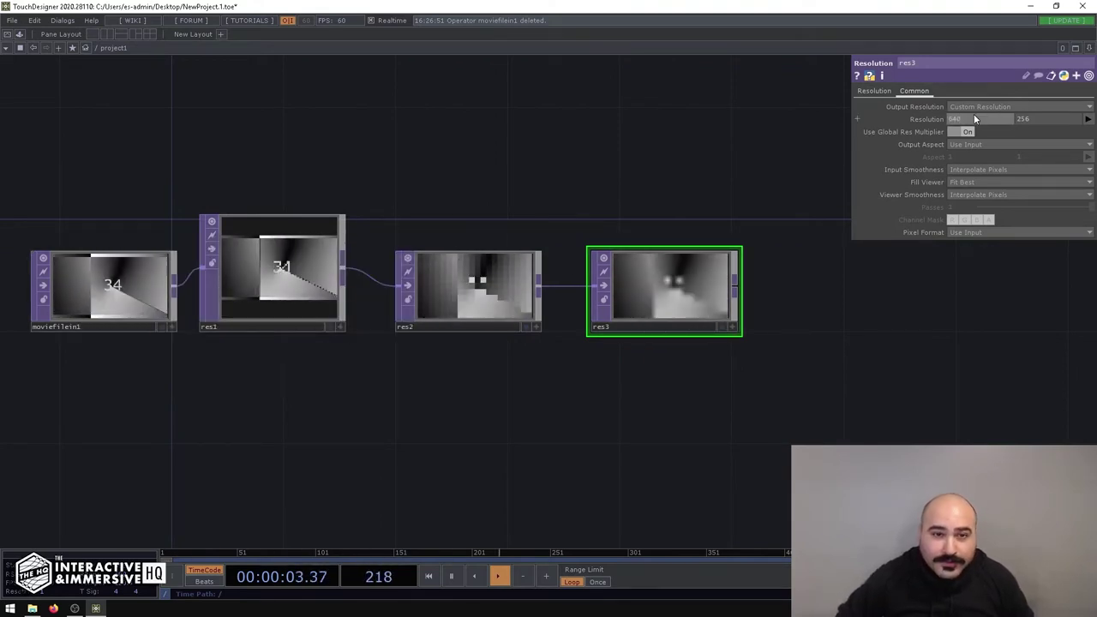
# Step: Set res3's Viewer Smoothness and Input Smoothness to Nearest Pixel
pyautogui.click(956, 194)
pyautogui.click(959, 206)
pyautogui.click(962, 170)
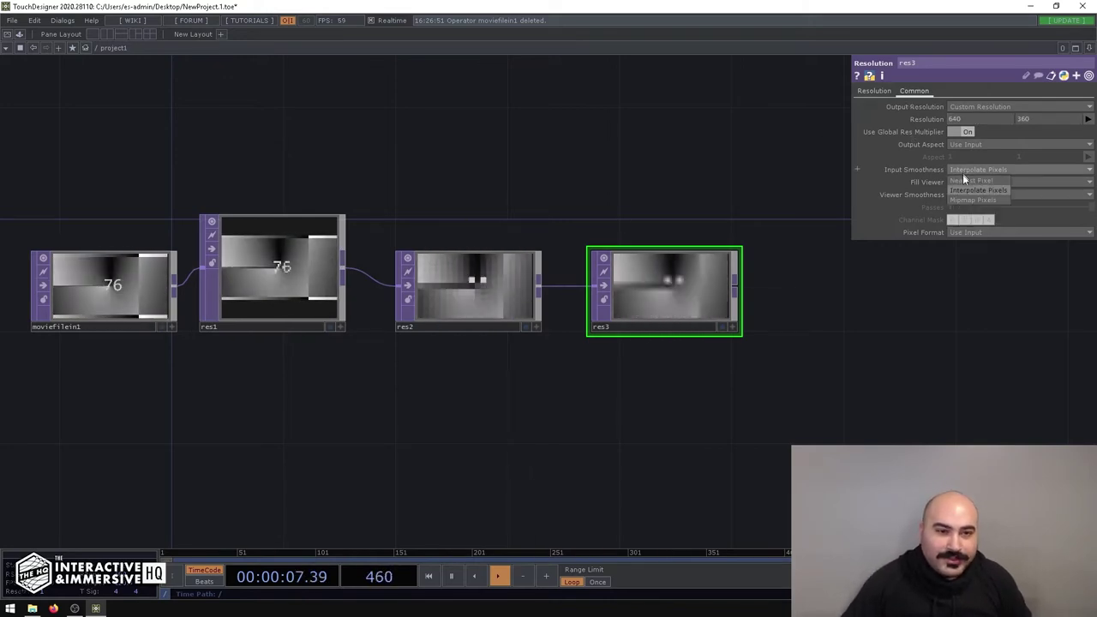
pyautogui.click(961, 182)
pyautogui.scroll(2, 690, 256)
pyautogui.scroll(1, 691, 256)
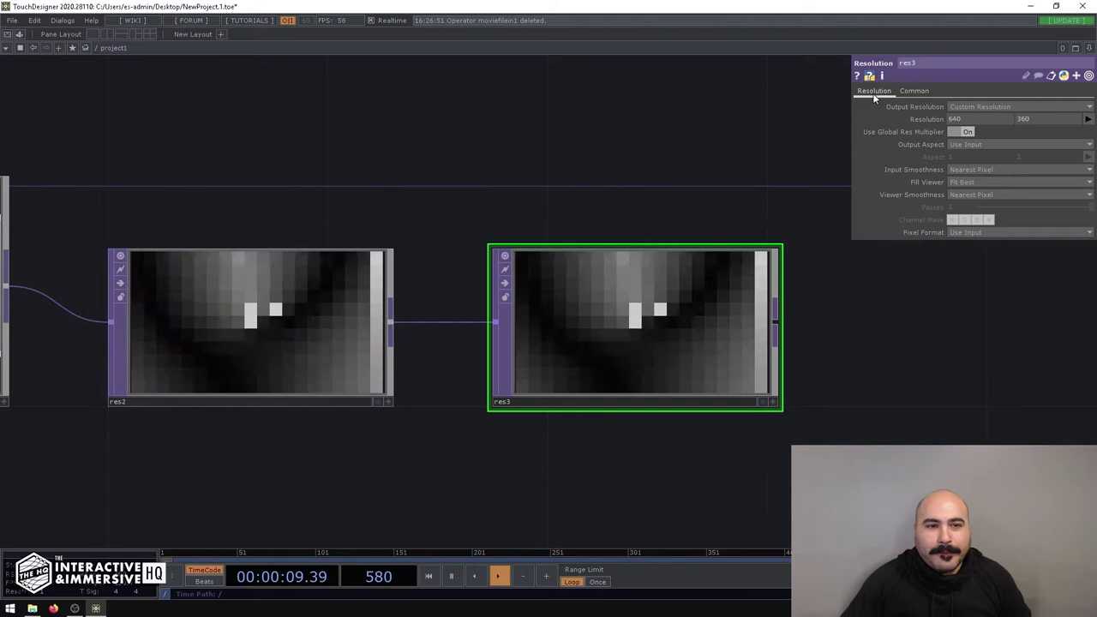
pyautogui.click(874, 91)
pyautogui.scroll(-3, 607, 341)
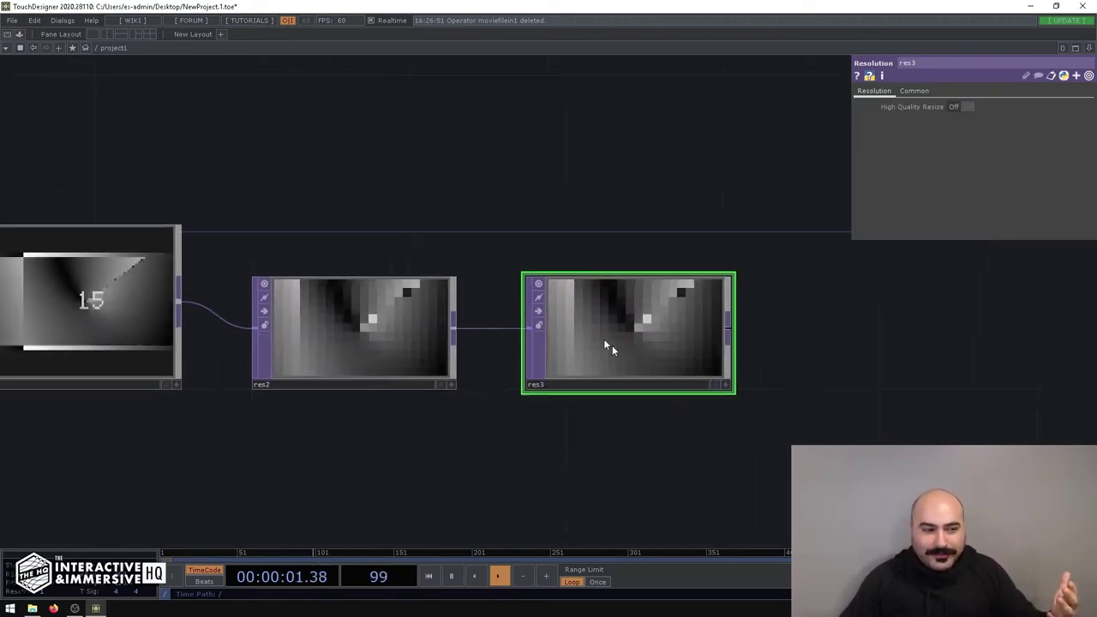
pyautogui.middleClick(329, 332)
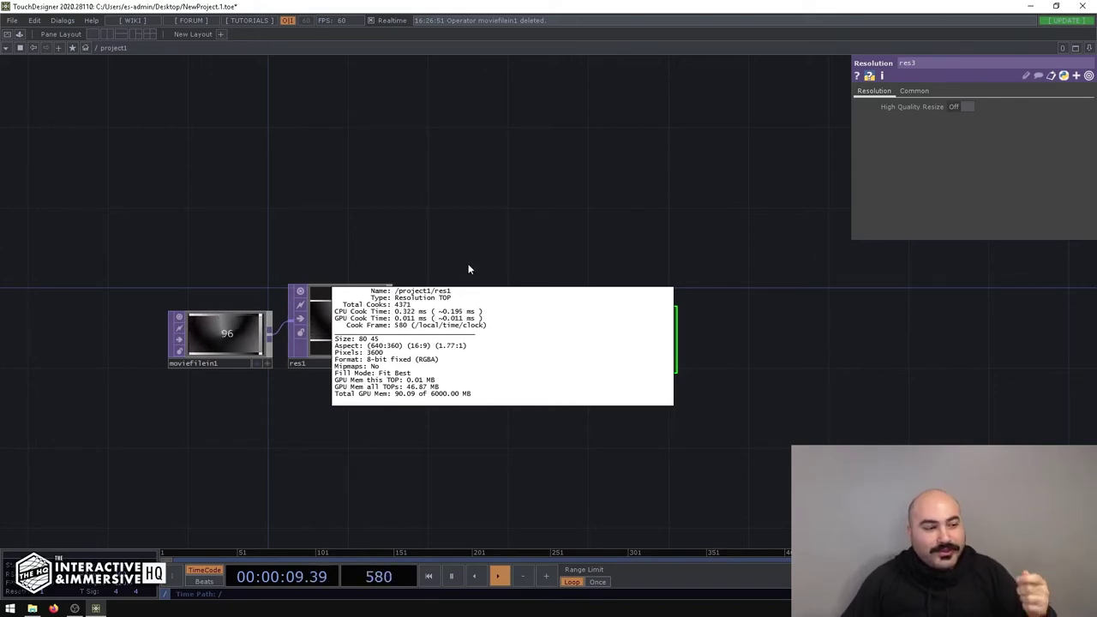
pyautogui.middleClick(481, 334)
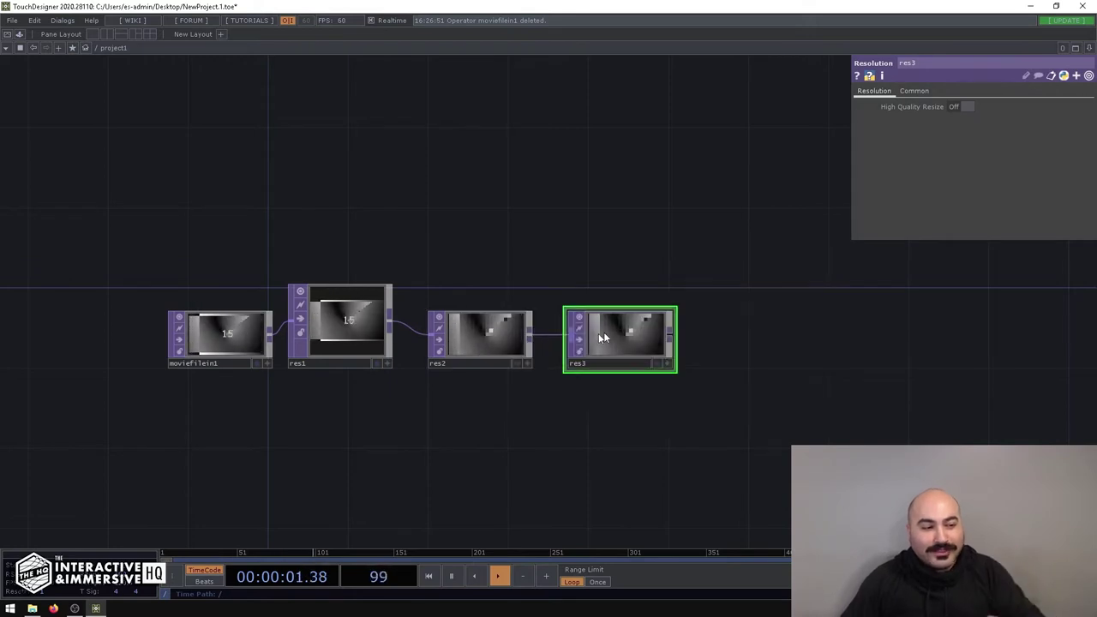
pyautogui.middleClick(601, 335)
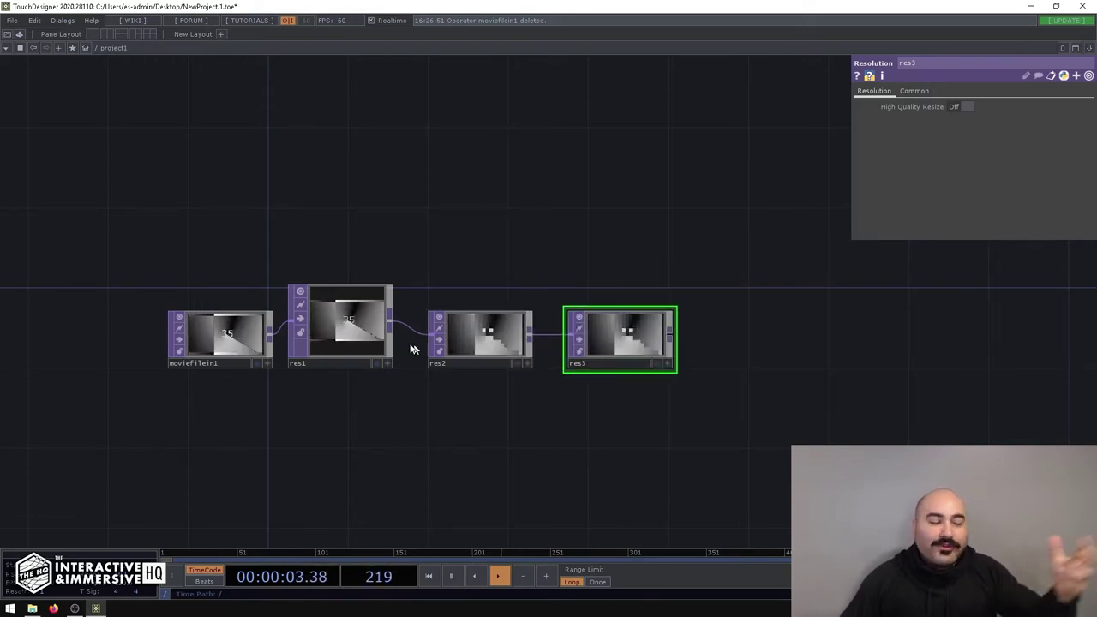
pyautogui.moveTo(327, 232); pyautogui.dragTo(657, 399)
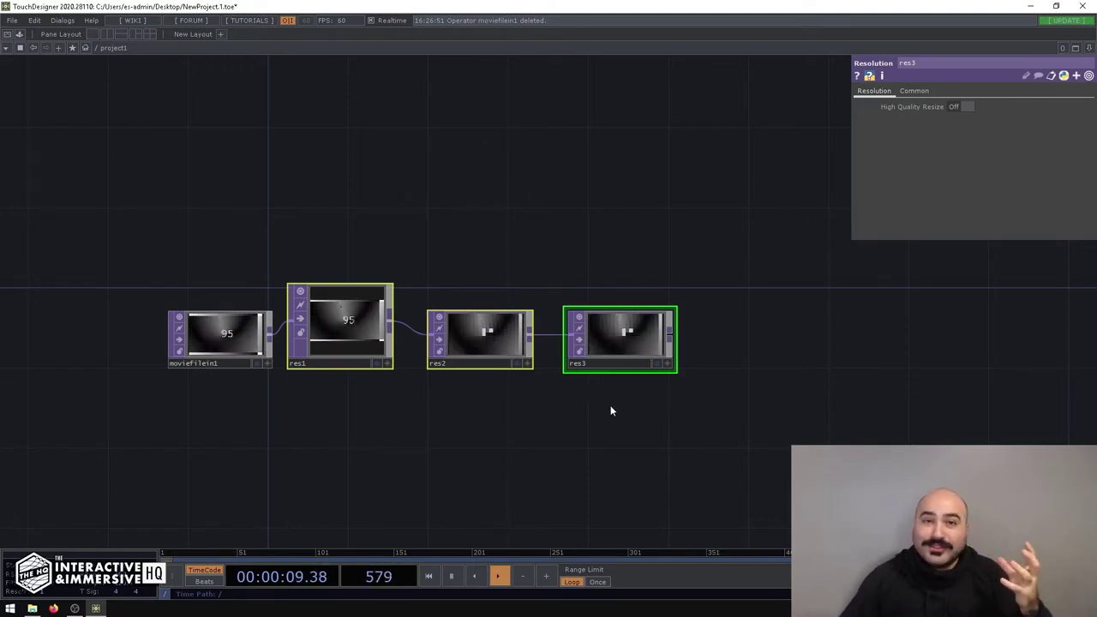
# Step: Delete the three Resolution nodes res1, res2 and res3
pyautogui.moveTo(619, 410); pyautogui.dragTo(334, 211)
pyautogui.press('Delete')
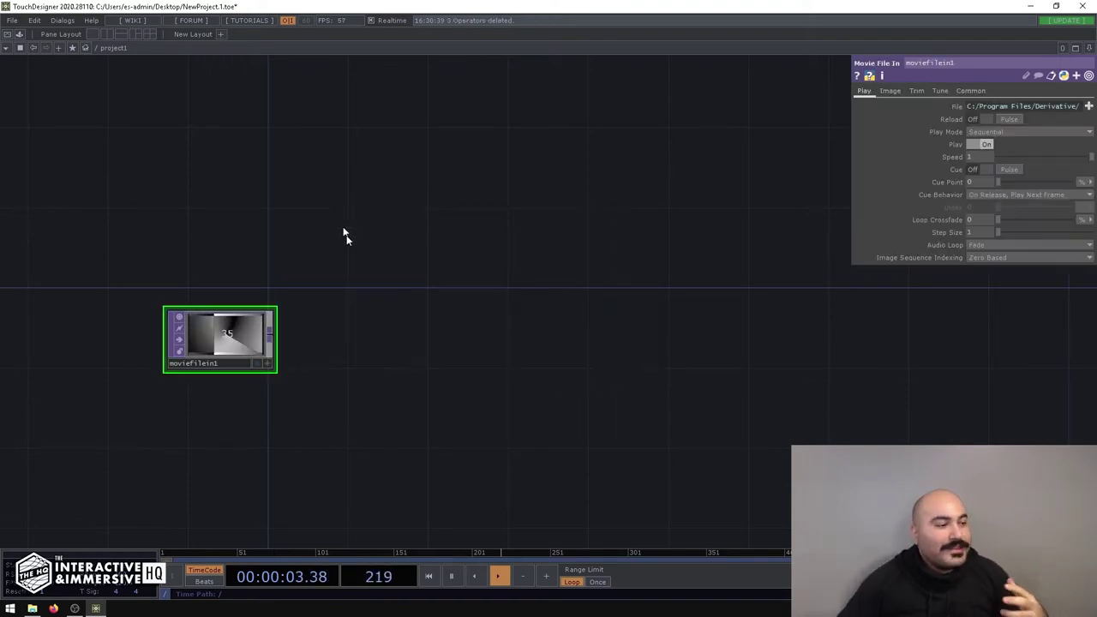
pyautogui.moveTo(406, 312); pyautogui.dragTo(514, 311)
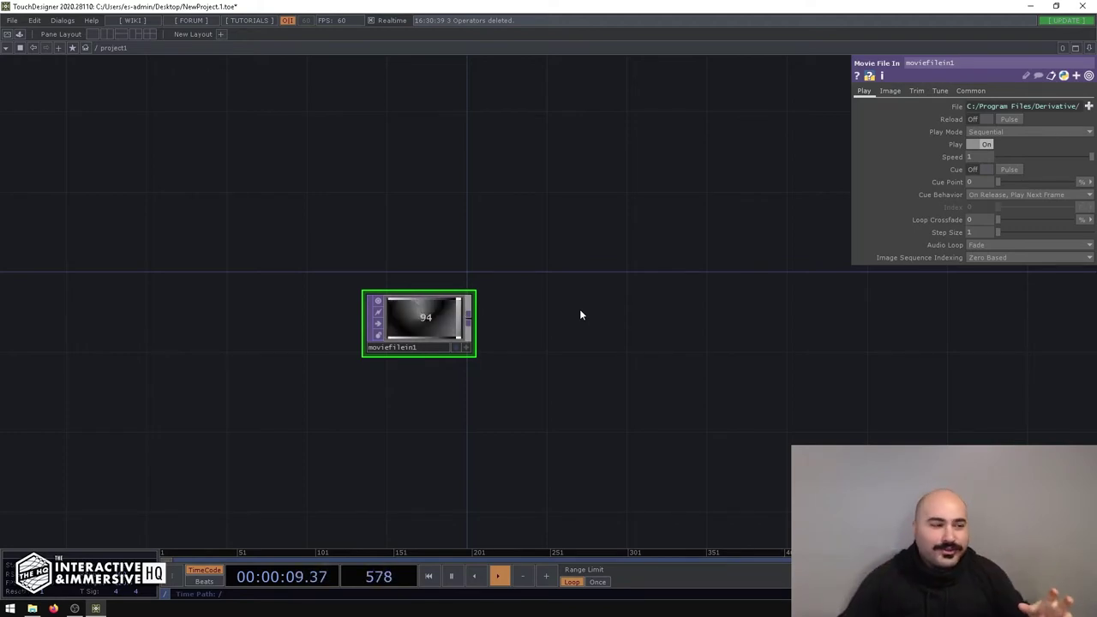
# Step: Add a Limit TOP, limit1, to the right of moviefilein1
pyautogui.press('Tab')
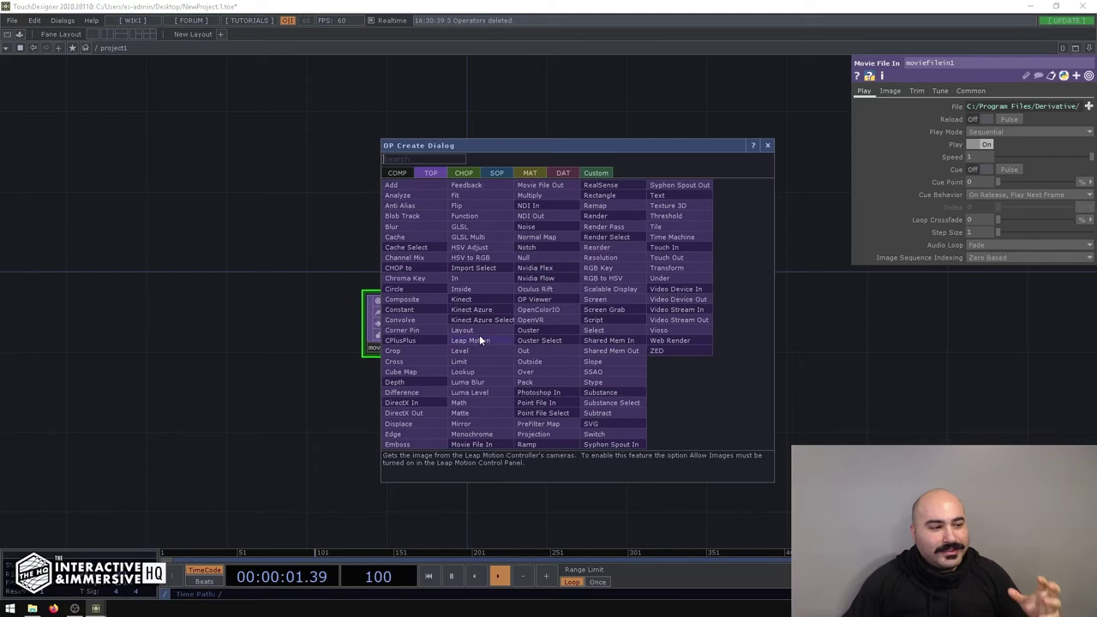
pyautogui.click(469, 363)
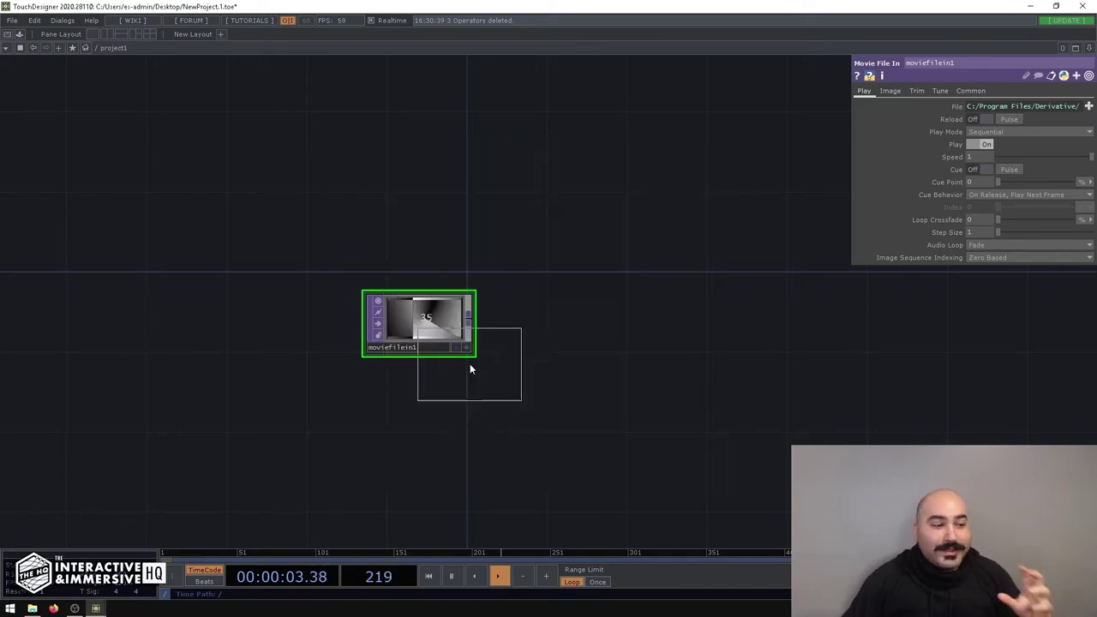
pyautogui.click(564, 319)
pyautogui.moveTo(564, 319); pyautogui.dragTo(634, 326)
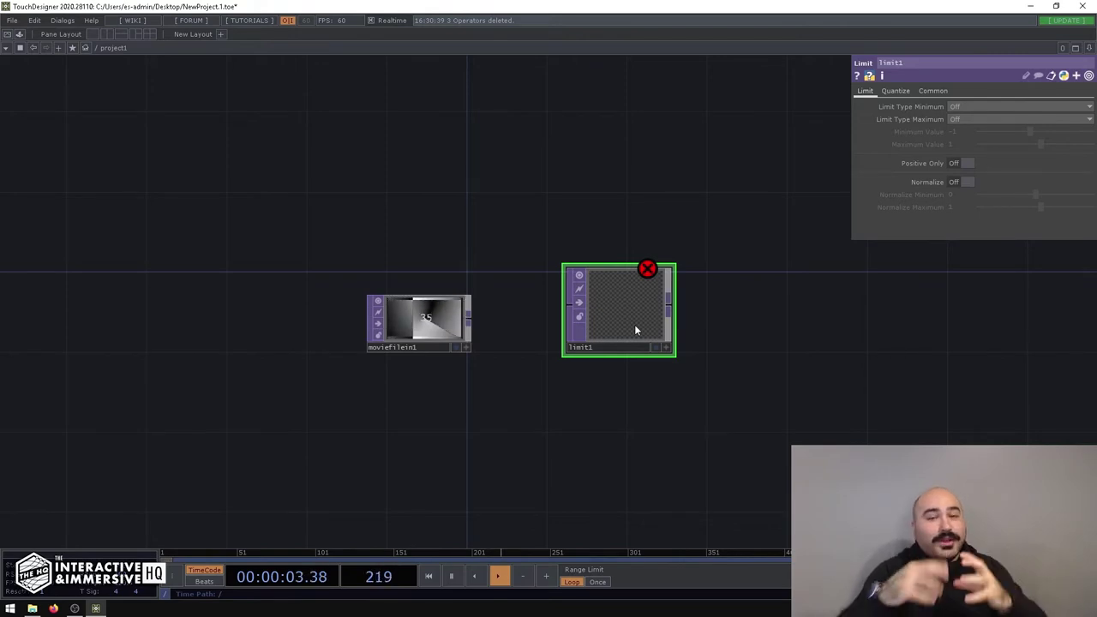
# Step: Move limit1 closer to moviefilein1 and show its Quantize parameters
pyautogui.moveTo(630, 329); pyautogui.dragTo(575, 329)
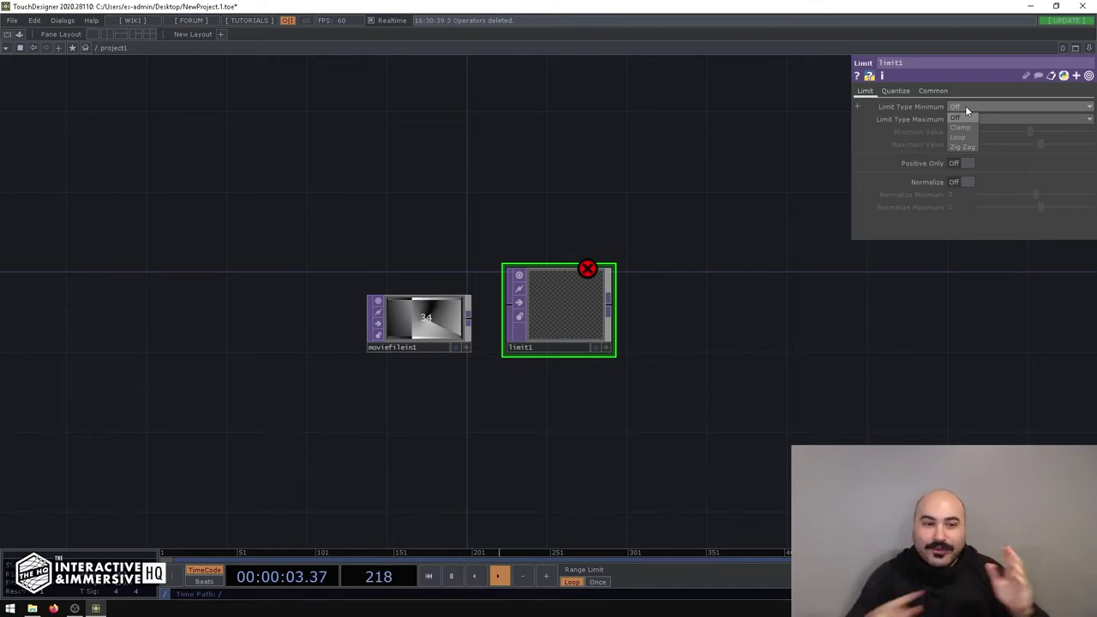
pyautogui.click(895, 90)
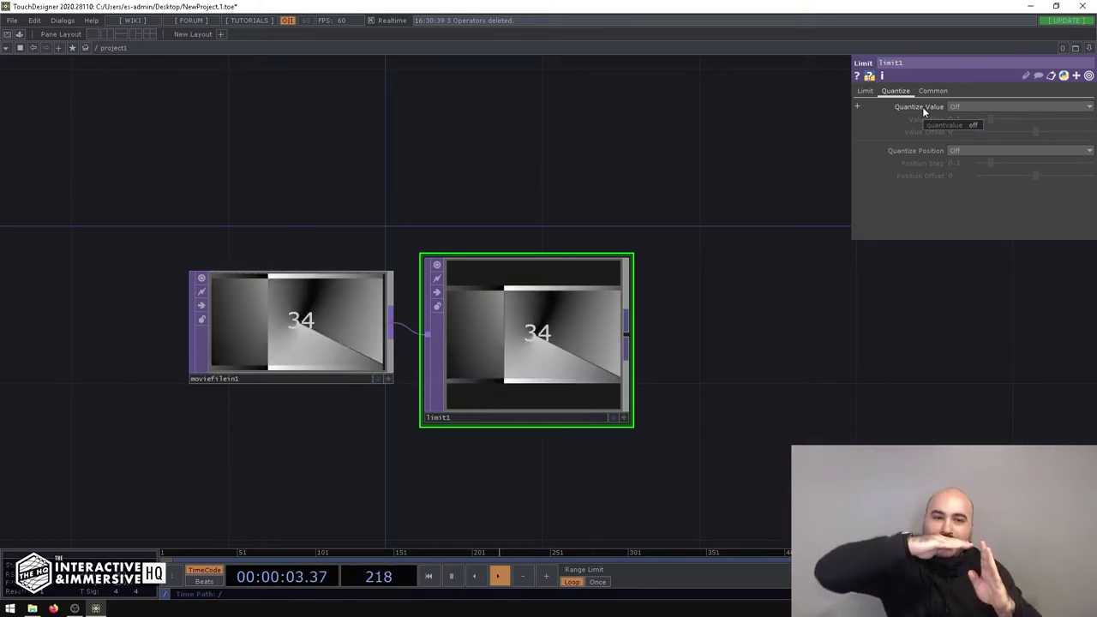
# Step: Set Quantize Value to Round, raise Value Step to about 0.5, then switch it Off
pyautogui.click(973, 106)
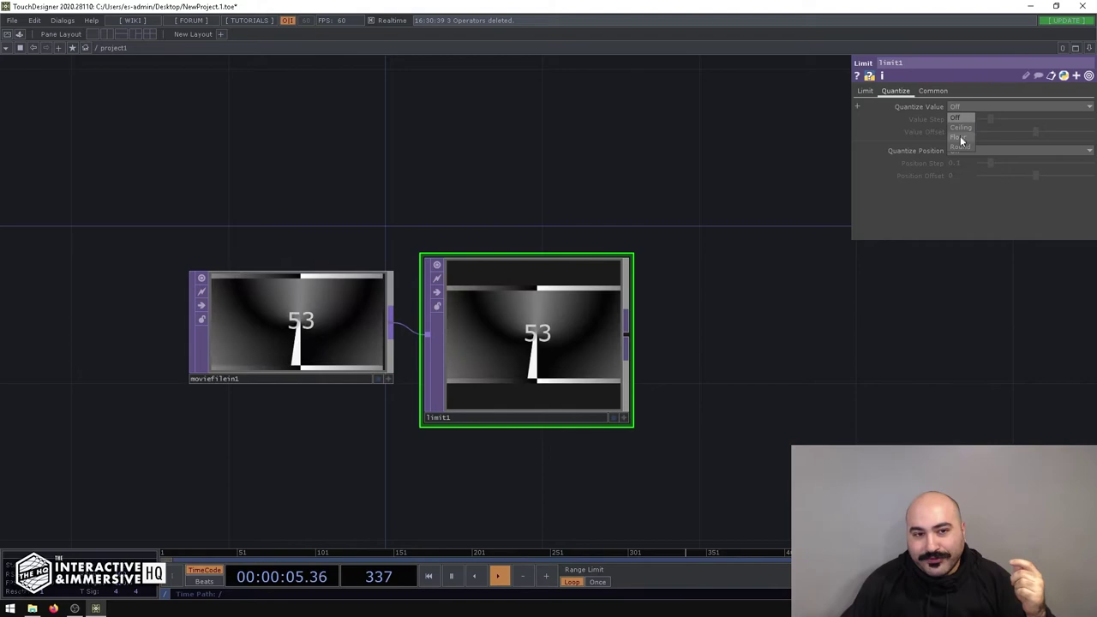
pyautogui.click(958, 147)
pyautogui.scroll(5, 502, 359)
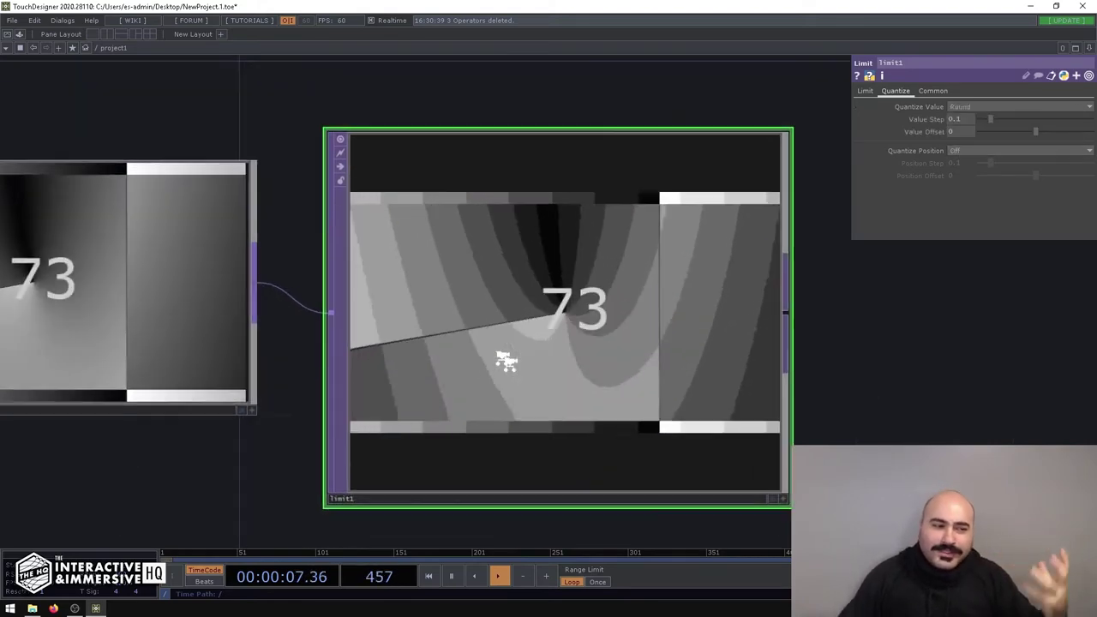
pyautogui.scroll(-3, 552, 343)
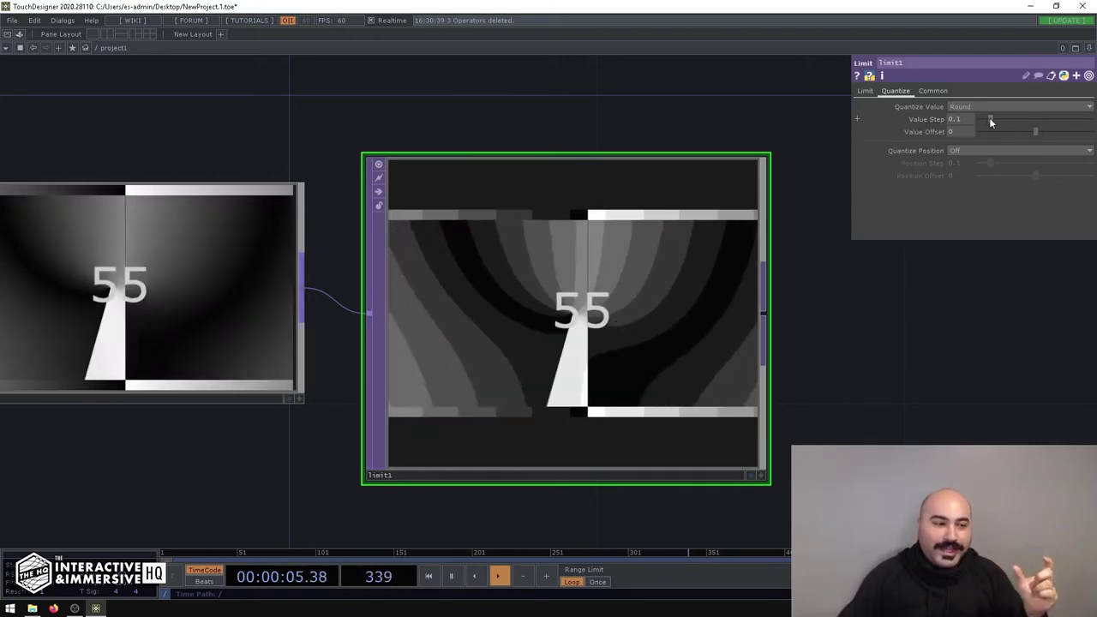
pyautogui.moveTo(989, 118); pyautogui.dragTo(1025, 120)
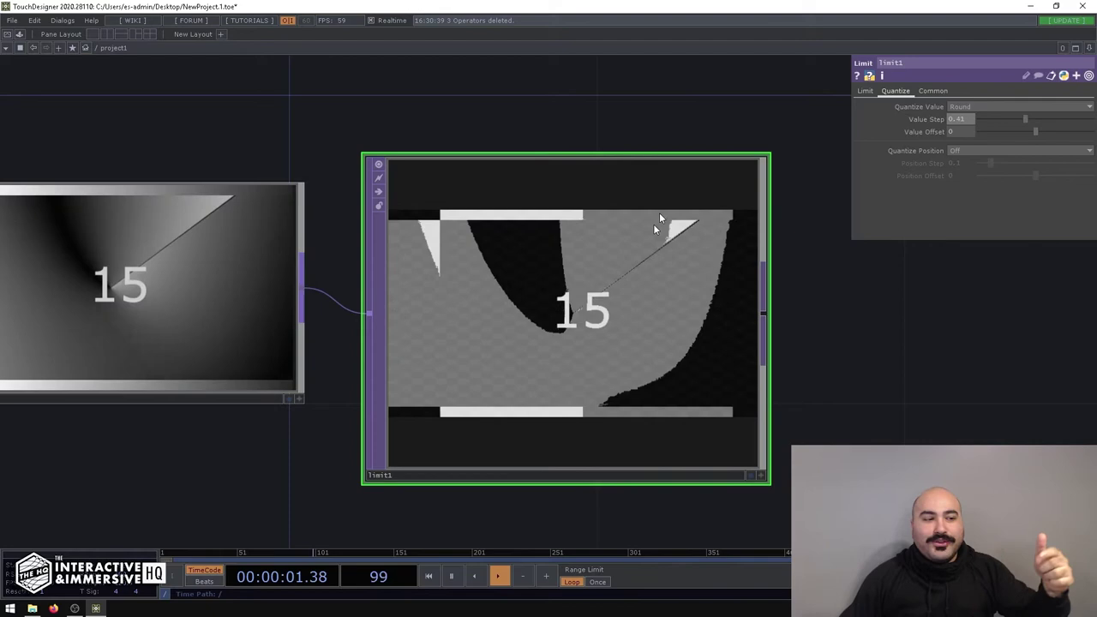
pyautogui.moveTo(1025, 121); pyautogui.dragTo(1059, 119)
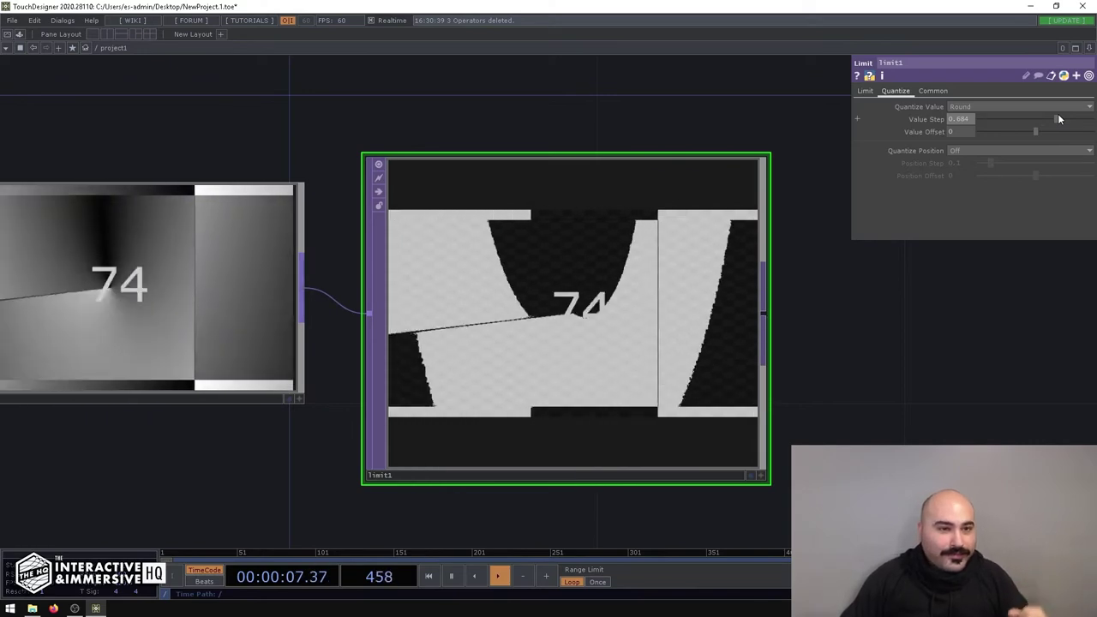
pyautogui.click(972, 106)
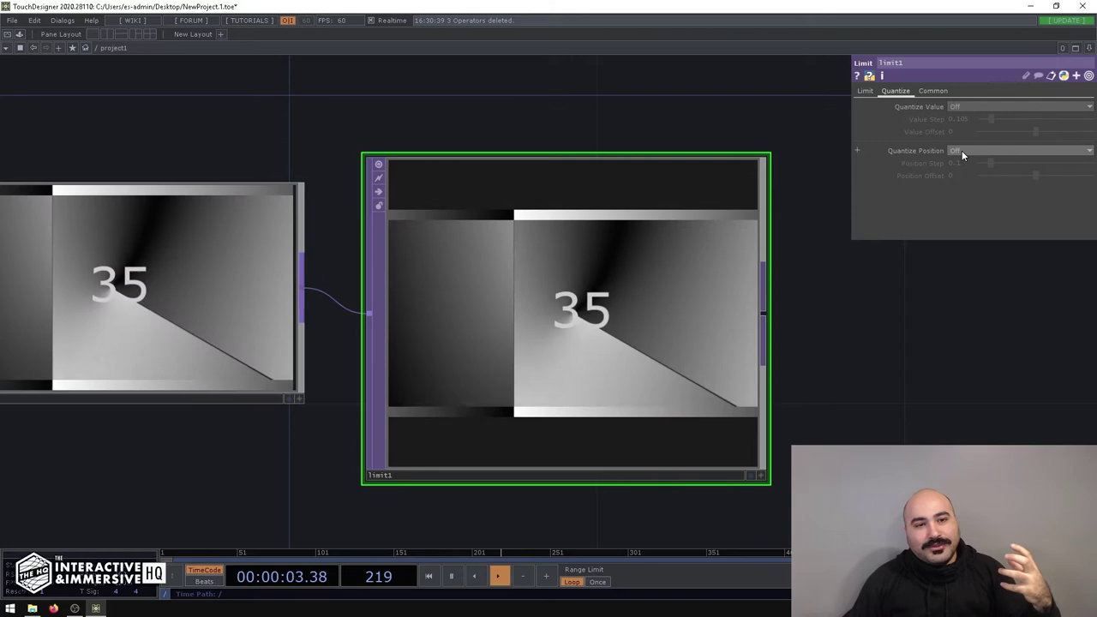
# Step: Set limit1's Quantize Position to Round, giving a 0.1-step block mosaic
pyautogui.click(962, 150)
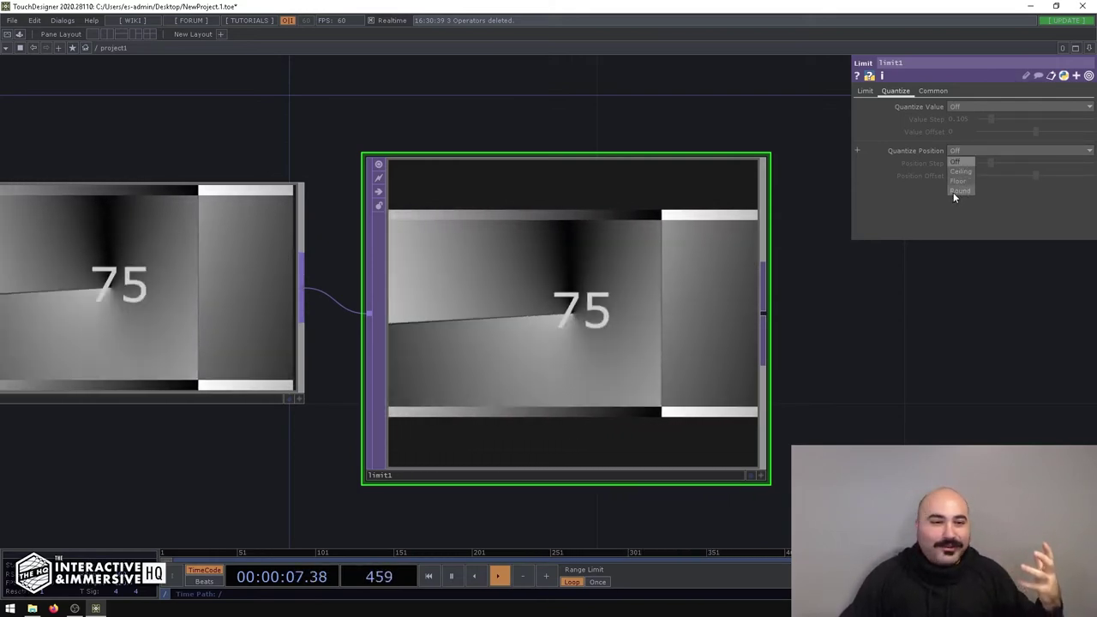
pyautogui.click(955, 191)
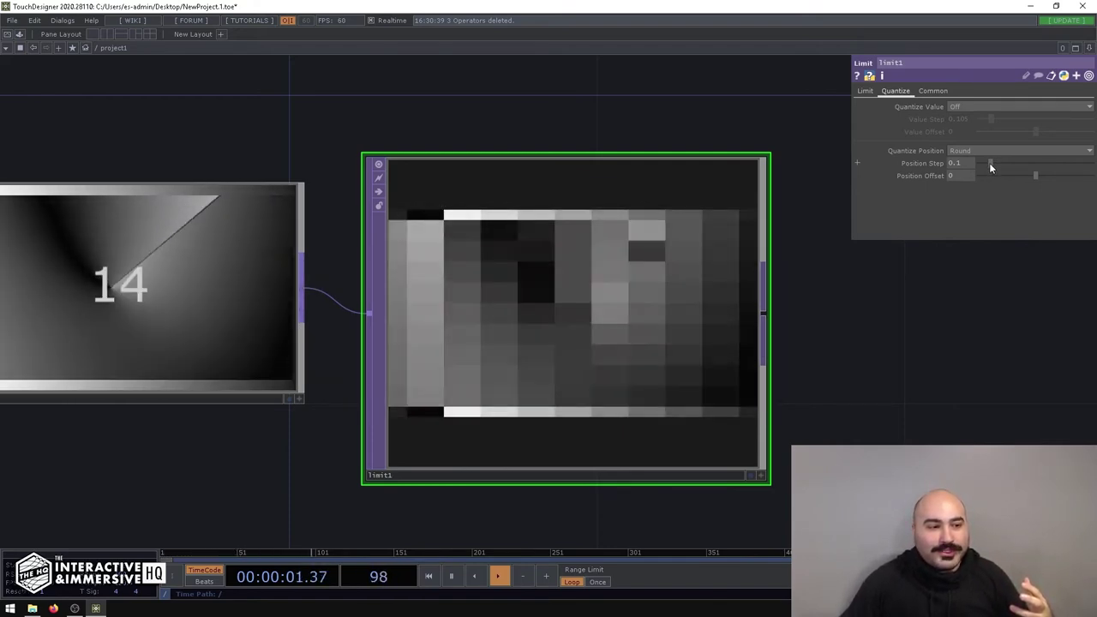
# Step: Drag limit1's Position Step down from about 0.3 to 0.025
pyautogui.moveTo(983, 167); pyautogui.dragTo(994, 169)
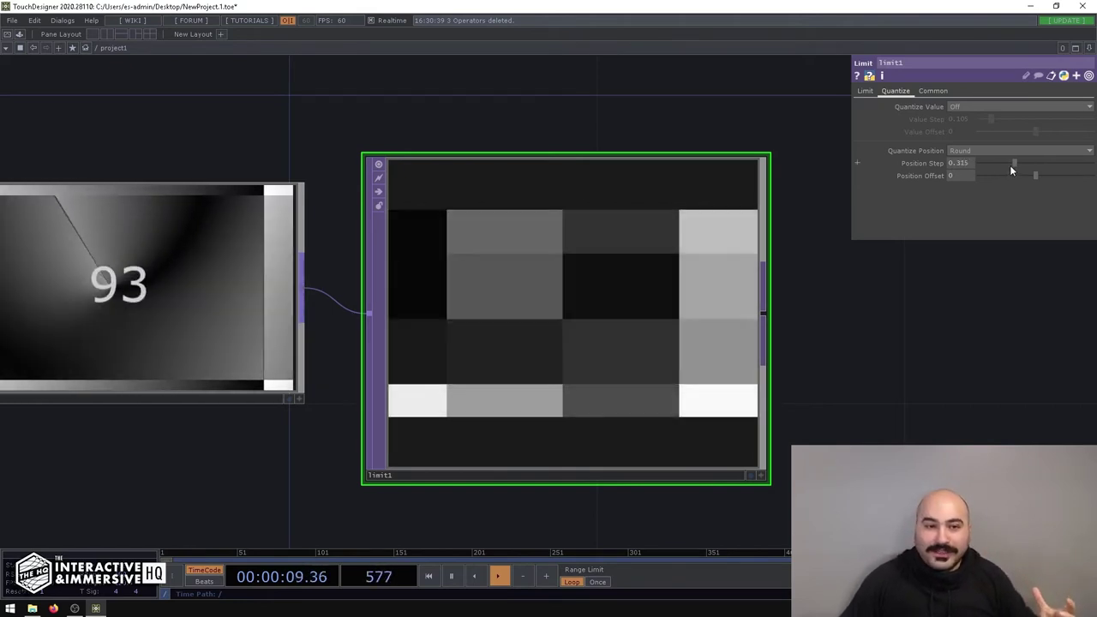
pyautogui.moveTo(1013, 170); pyautogui.dragTo(1002, 172)
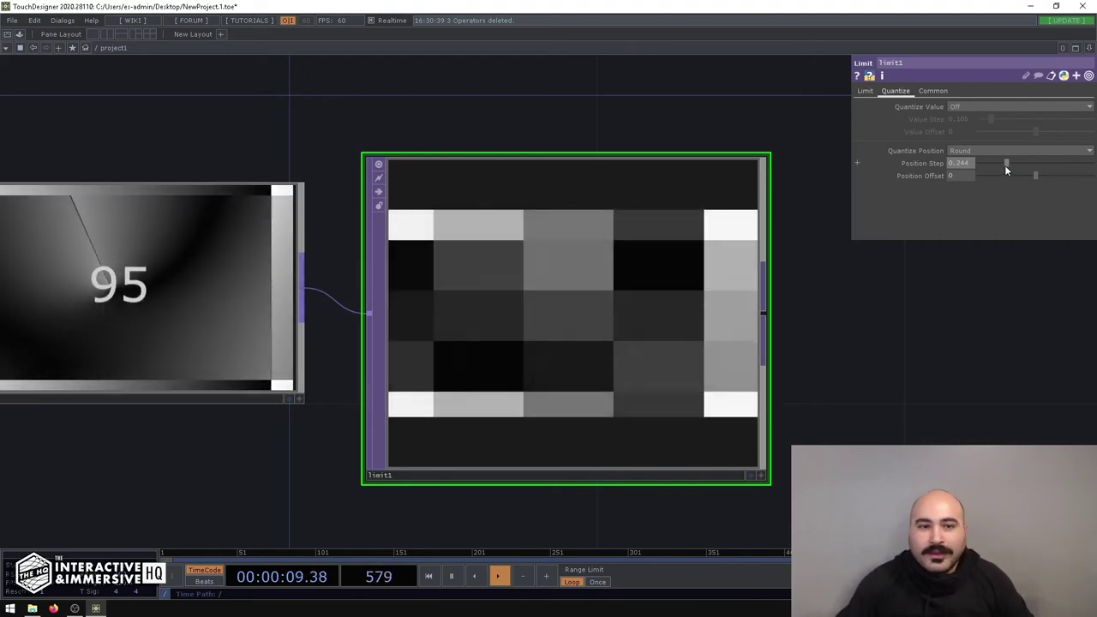
pyautogui.moveTo(1005, 165); pyautogui.dragTo(981, 174)
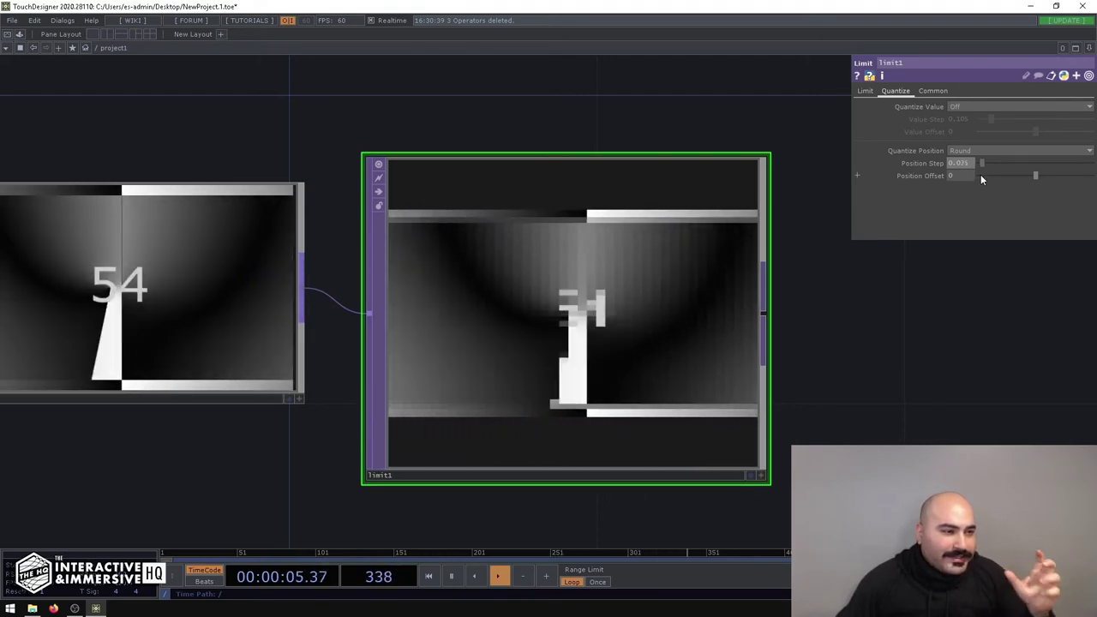
pyautogui.scroll(2, 563, 328)
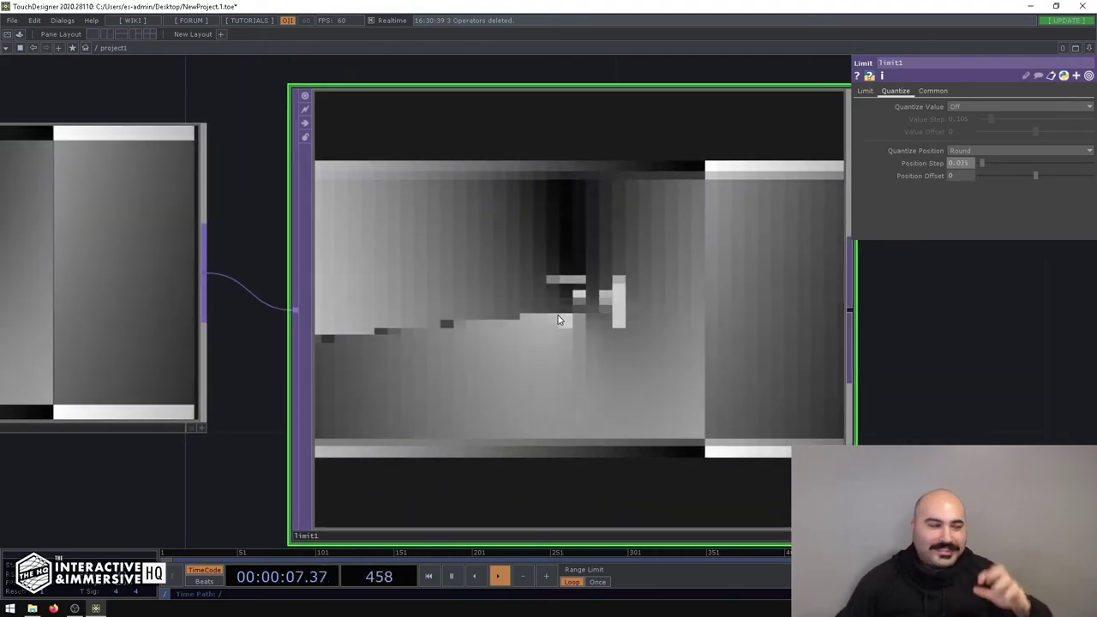
pyautogui.scroll(-4, 553, 313)
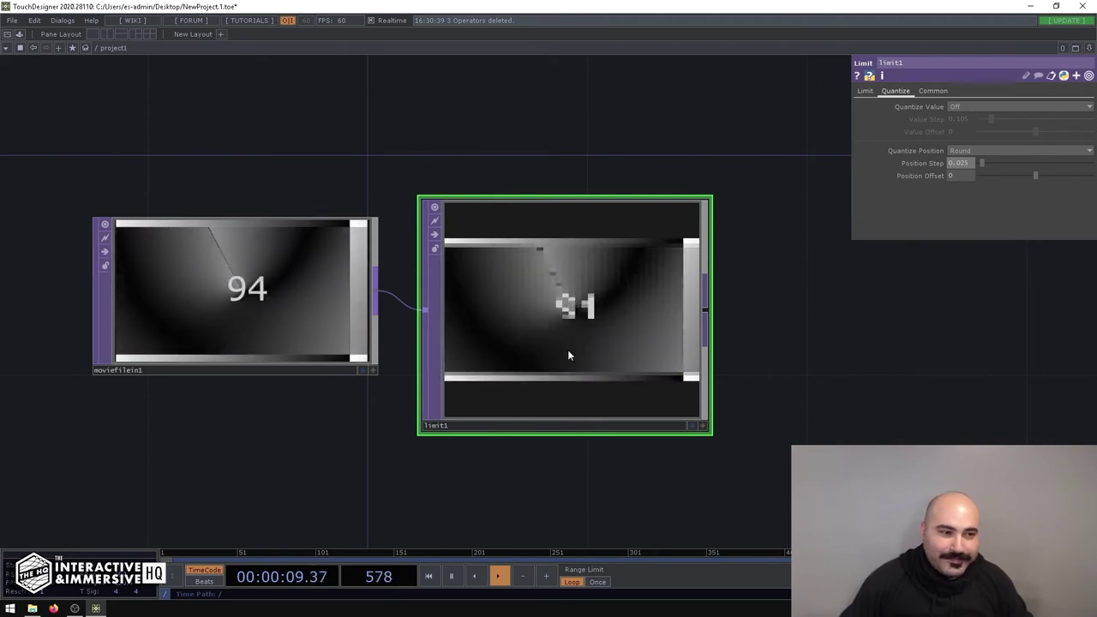
pyautogui.moveTo(647, 347); pyautogui.dragTo(628, 326)
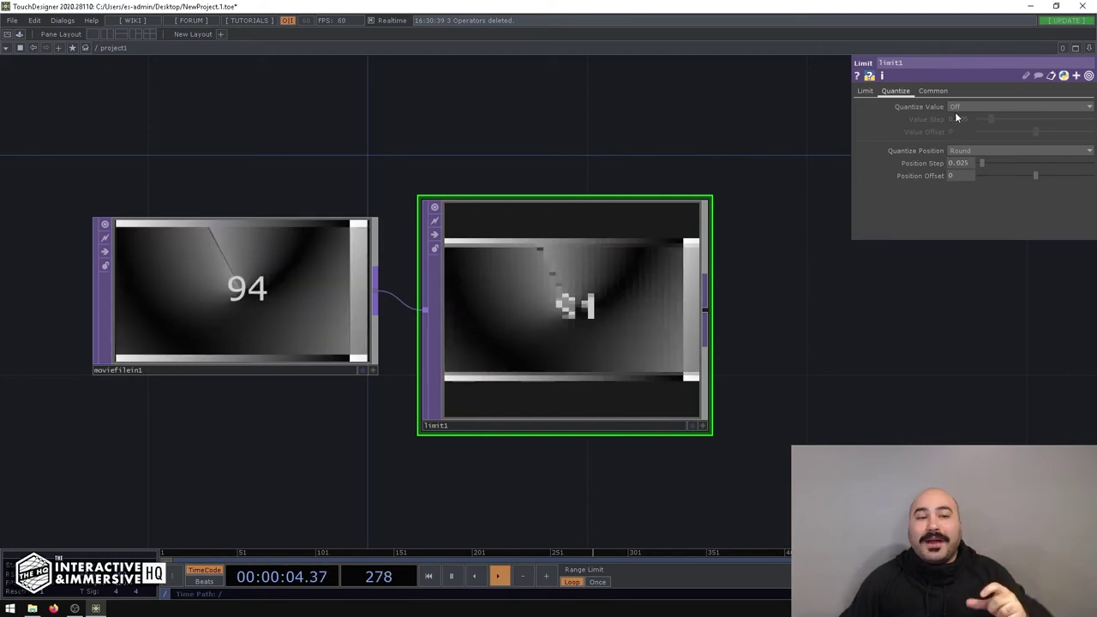
pyautogui.scroll(3, 617, 301)
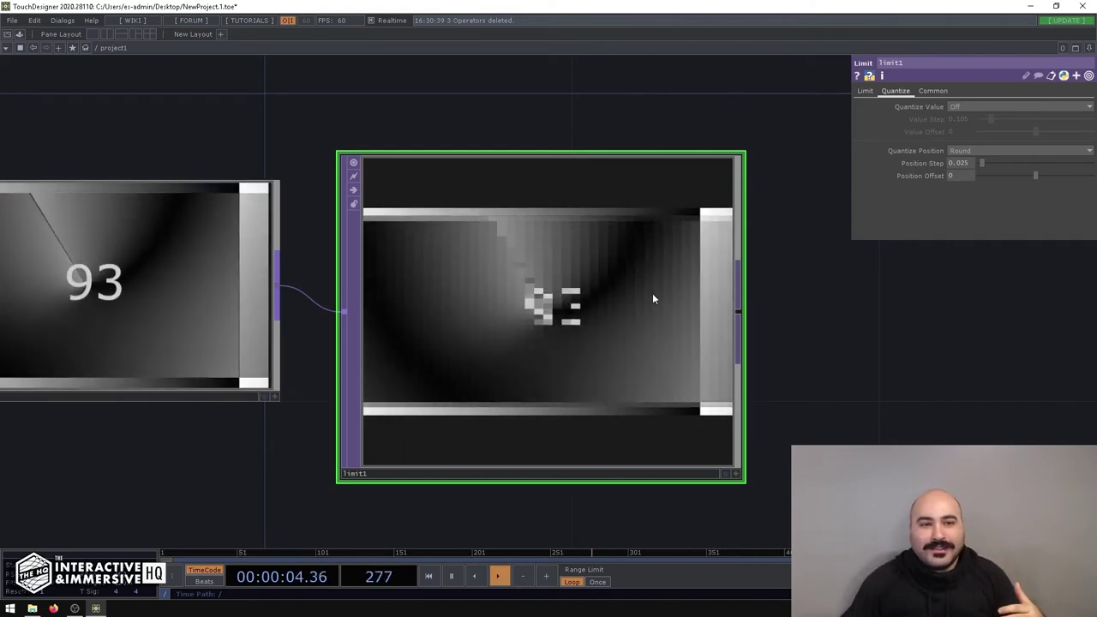
# Step: Set limit1's Quantize Value to Round at a 0.07 Value Step and show its operator info
pyautogui.click(973, 105)
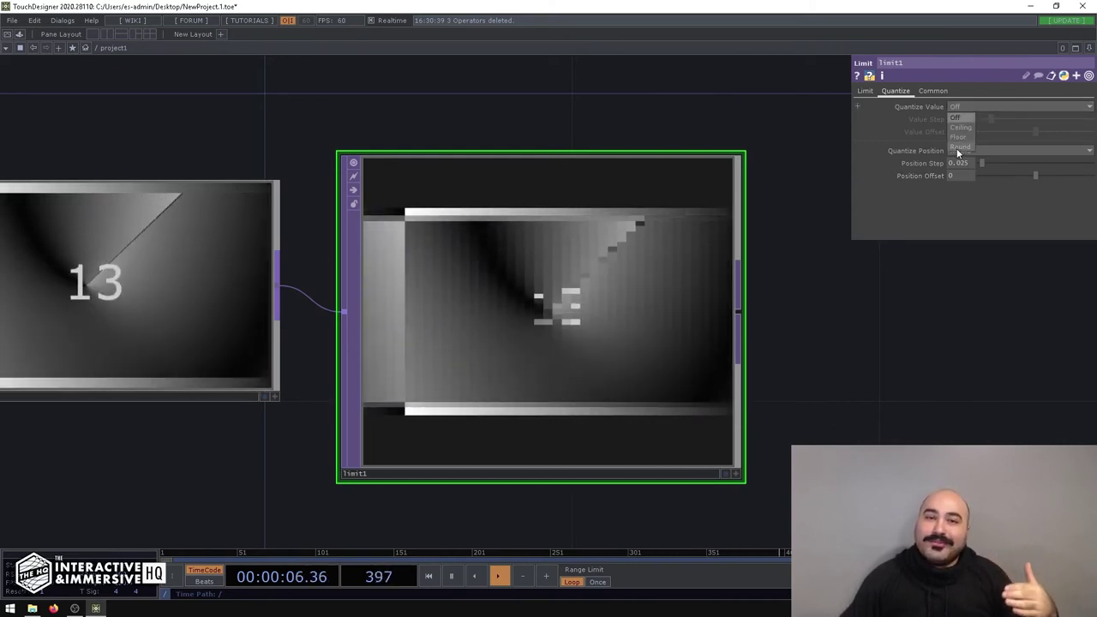
pyautogui.click(957, 149)
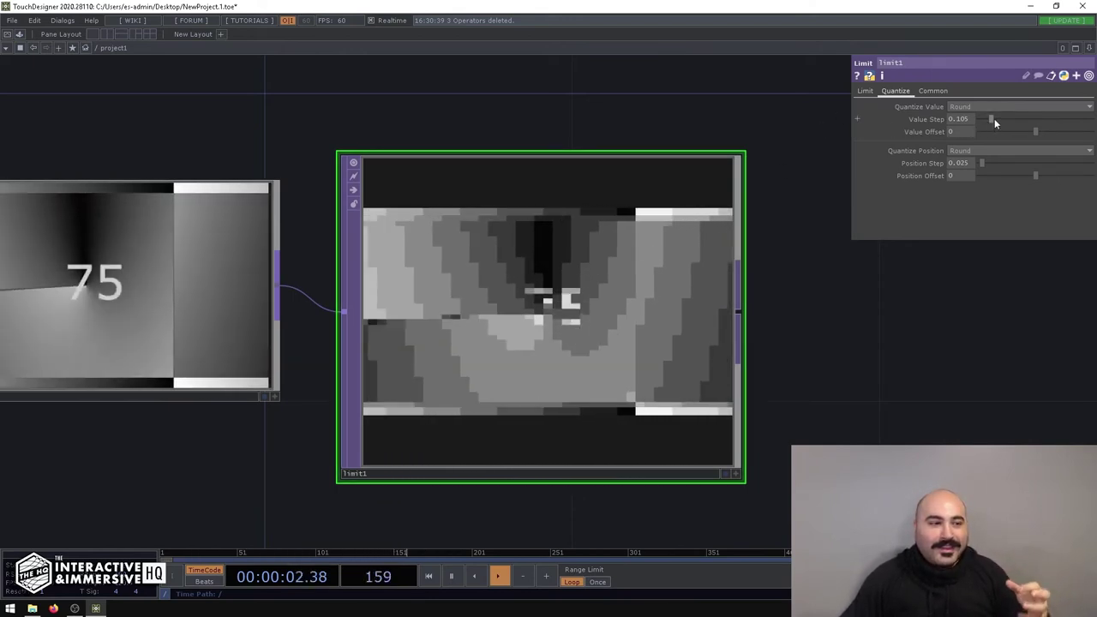
pyautogui.moveTo(995, 118); pyautogui.dragTo(1008, 119)
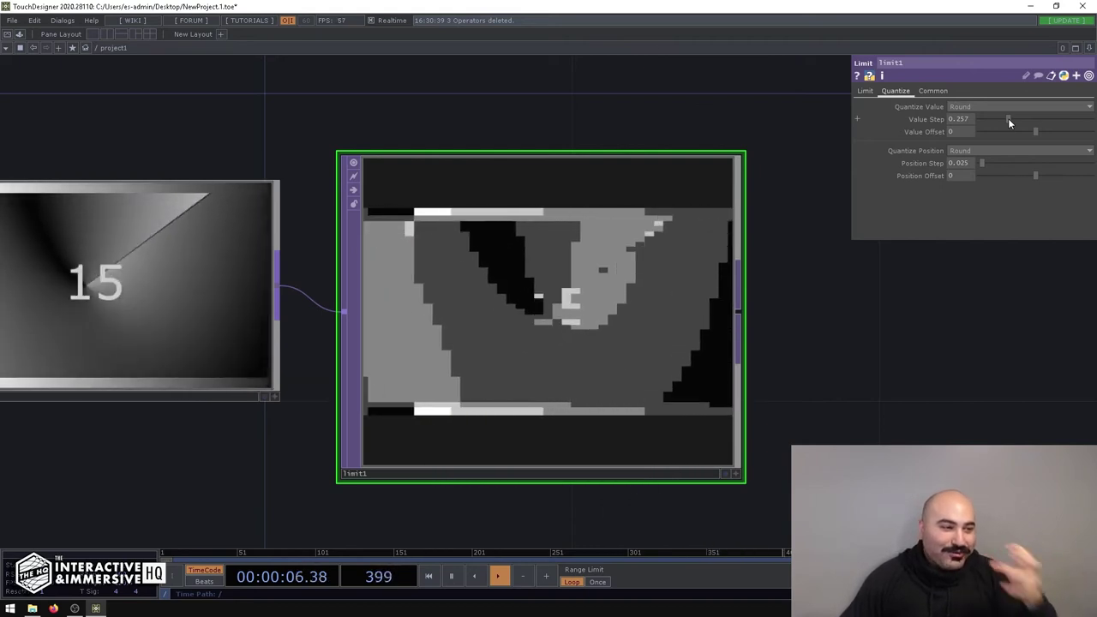
pyautogui.moveTo(1008, 119); pyautogui.dragTo(986, 119)
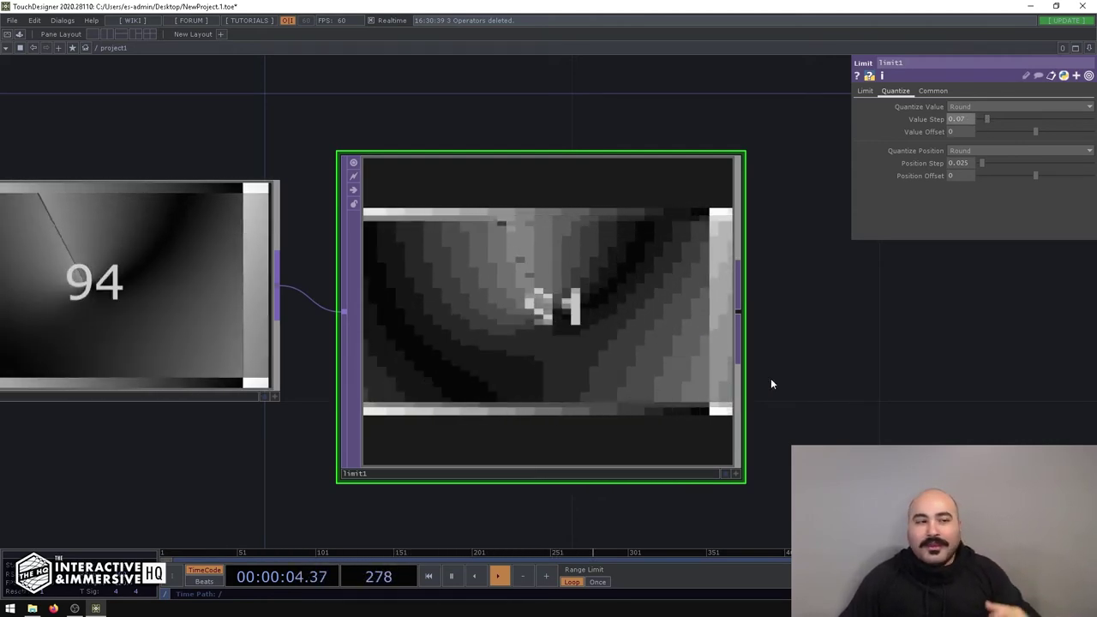
pyautogui.scroll(-2, 771, 378)
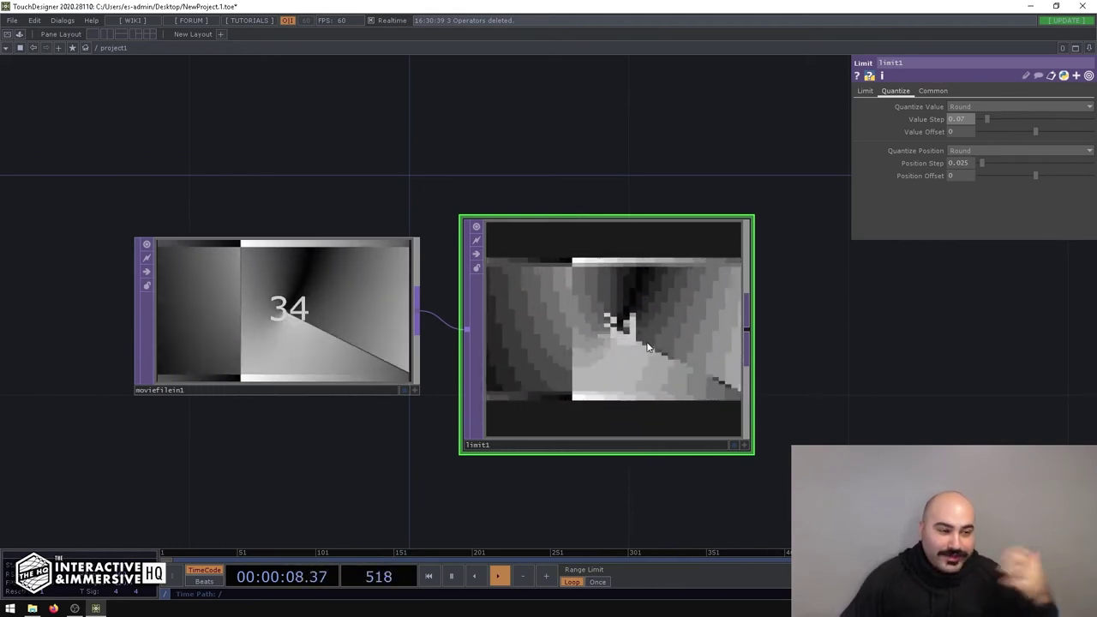
pyautogui.middleClick(645, 347)
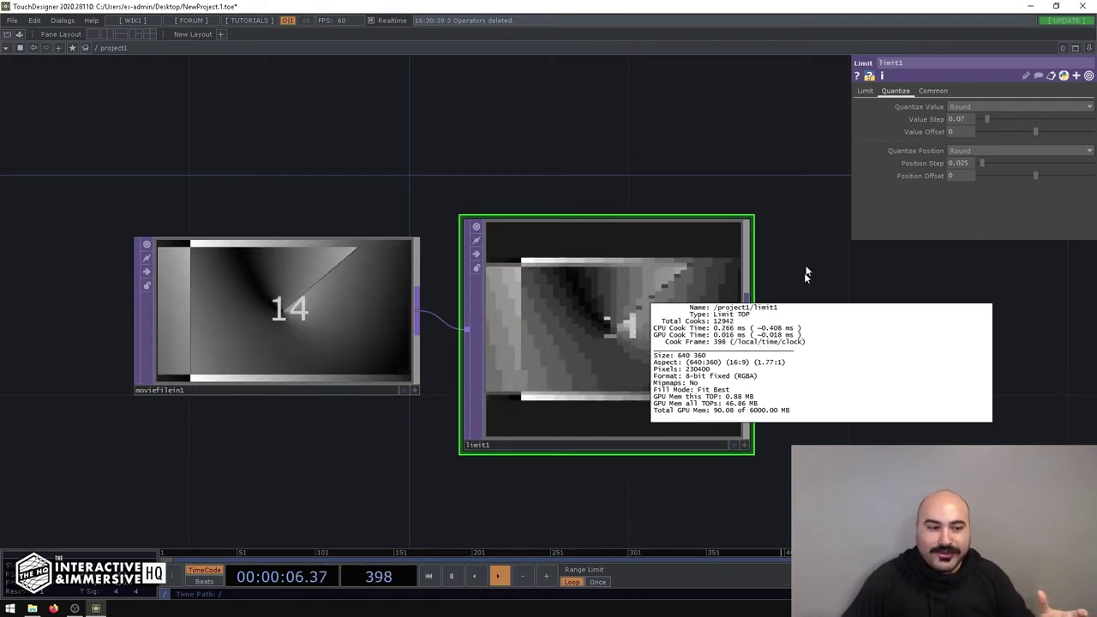
# Step: Dismiss limit1's info, resize the limit1 node into a wide preview, and select moviefilein1
pyautogui.moveTo(804, 272); pyautogui.dragTo(803, 265, button='middle')
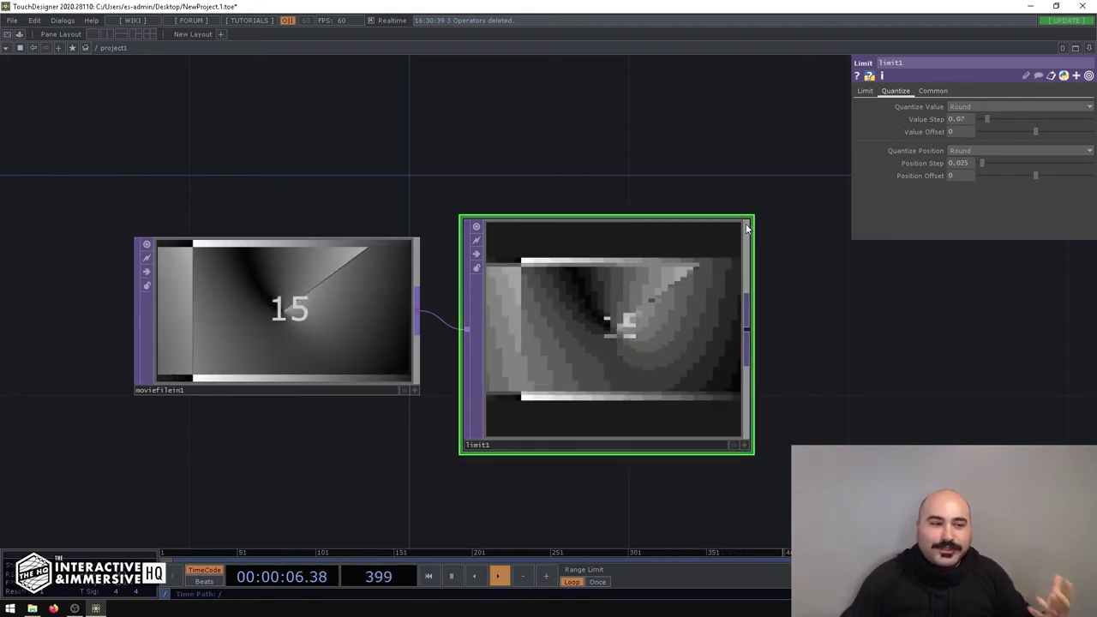
pyautogui.moveTo(628, 307); pyautogui.dragTo(683, 326)
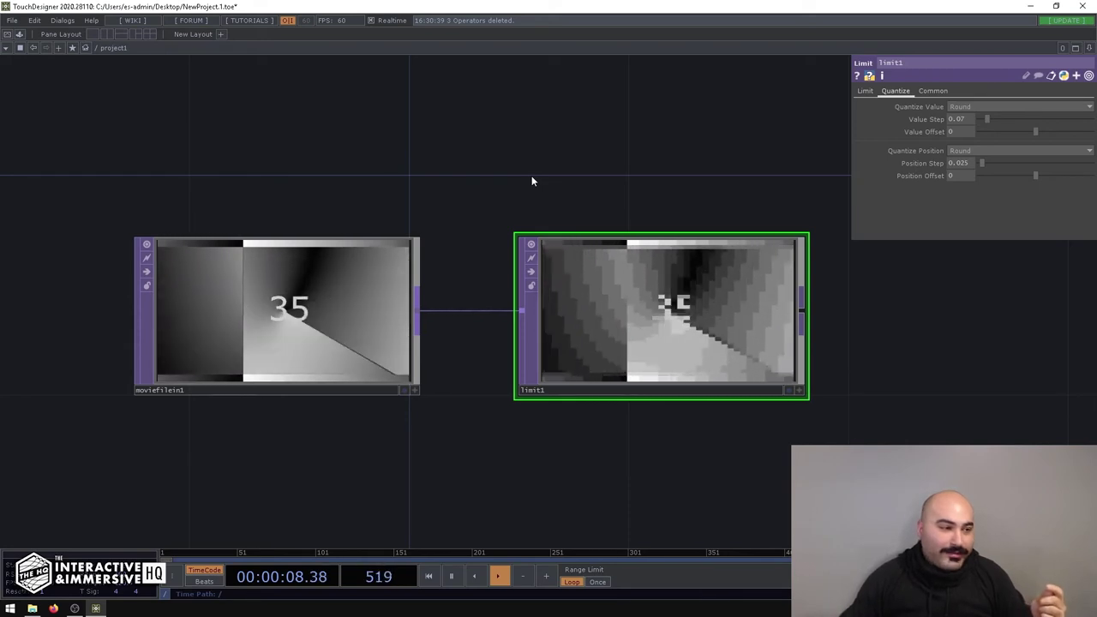
pyautogui.moveTo(499, 191); pyautogui.dragTo(486, 227)
pyautogui.click(390, 301)
# Step: Load the Banana sample image as moviefilein1's source
pyautogui.click(1089, 105)
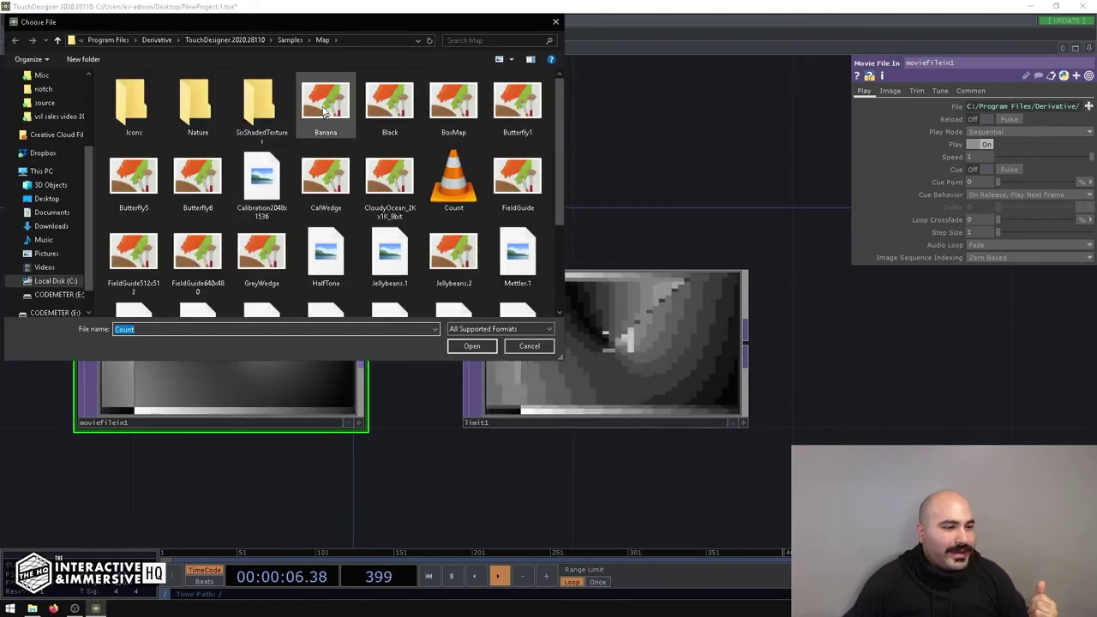
pyautogui.doubleClick(324, 110)
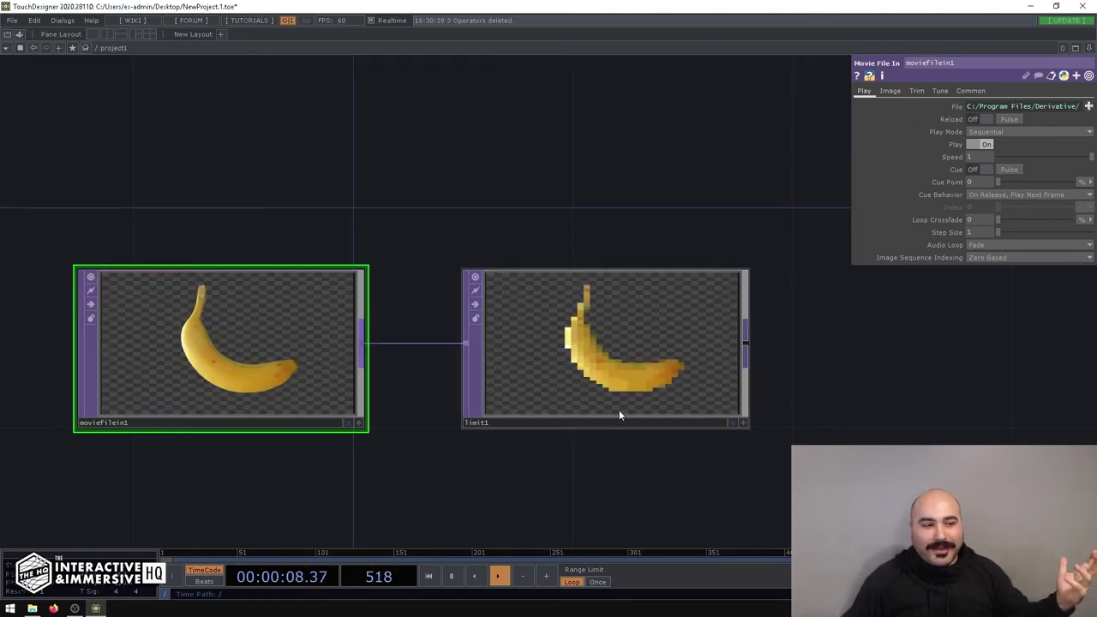
pyautogui.scroll(2, 619, 415)
pyautogui.scroll(2, 606, 394)
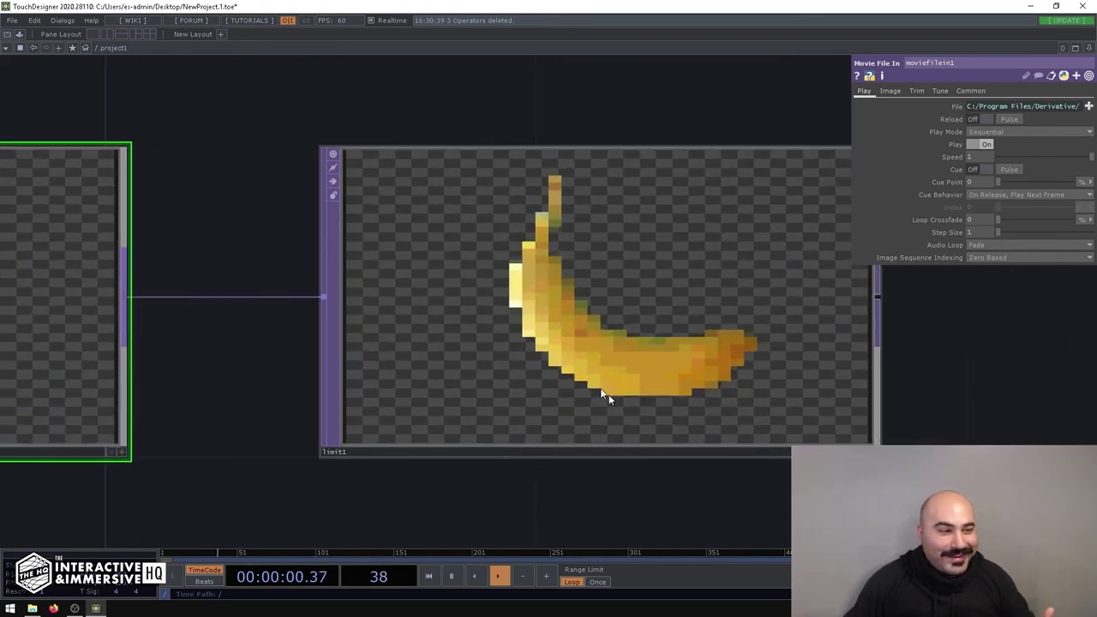
pyautogui.scroll(-2, 605, 392)
pyautogui.scroll(-2, 609, 394)
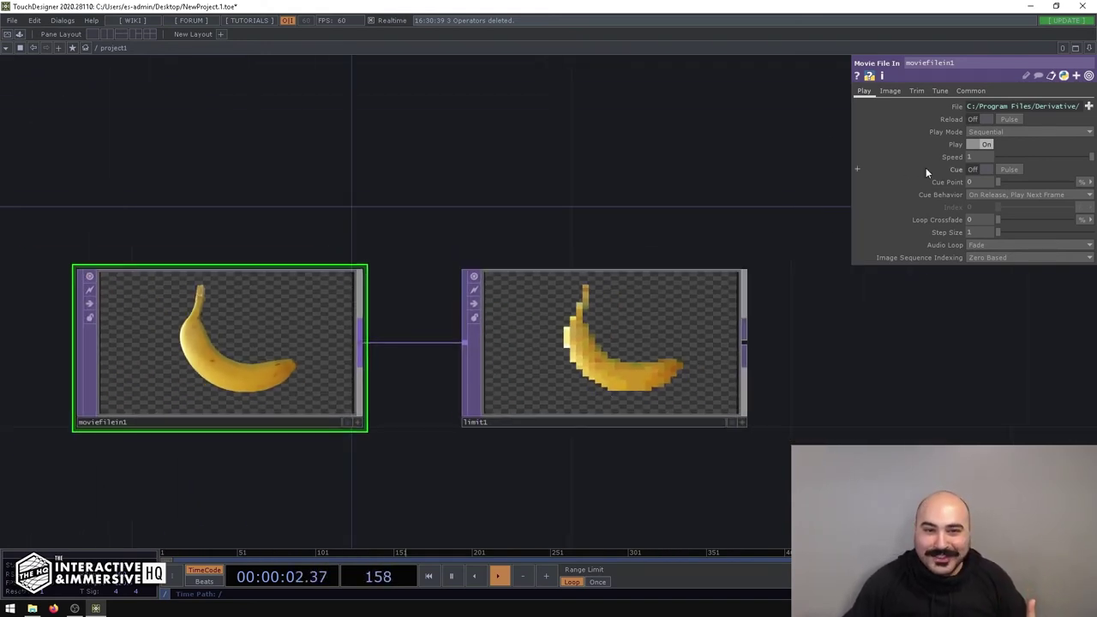
# Step: Load the Movie.3 forest clip from the Nature samples folder into moviefilein1
pyautogui.click(1089, 107)
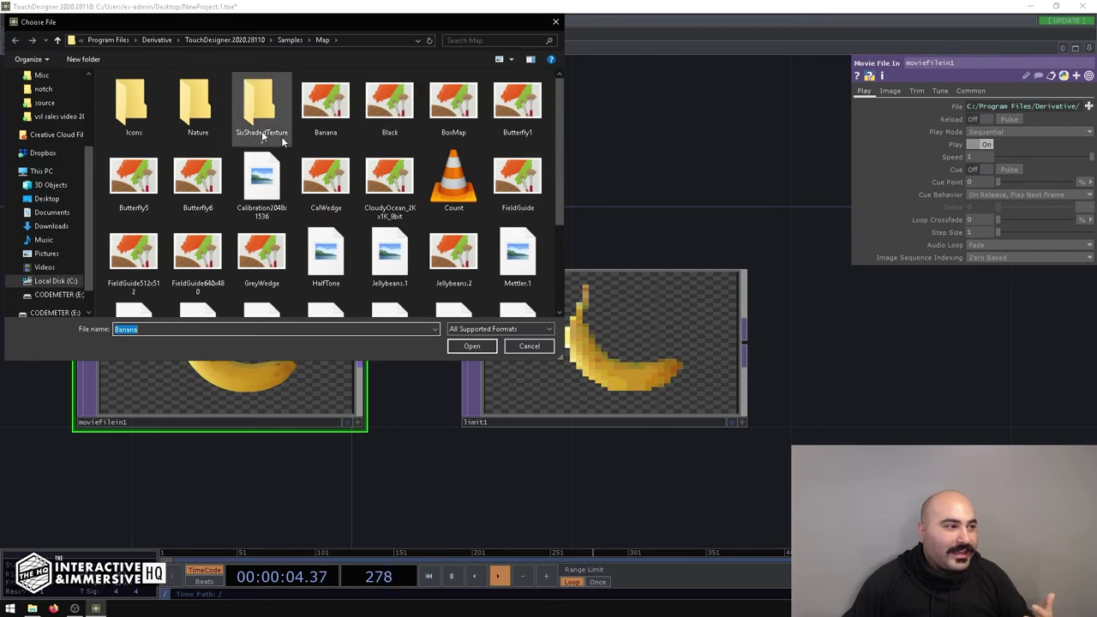
pyautogui.doubleClick(206, 111)
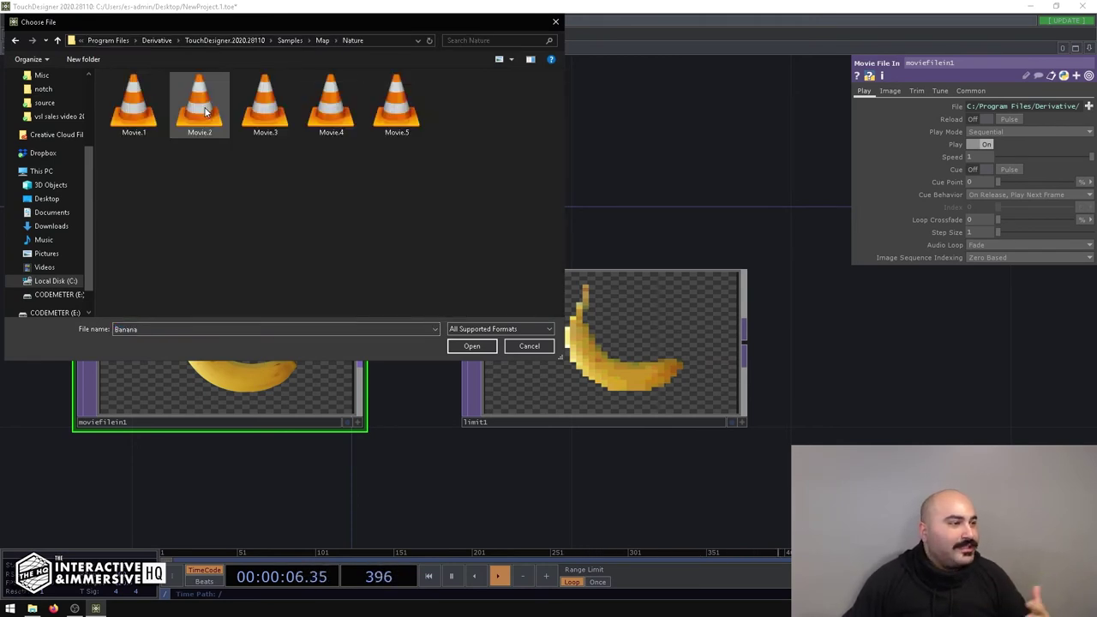
pyautogui.doubleClick(260, 120)
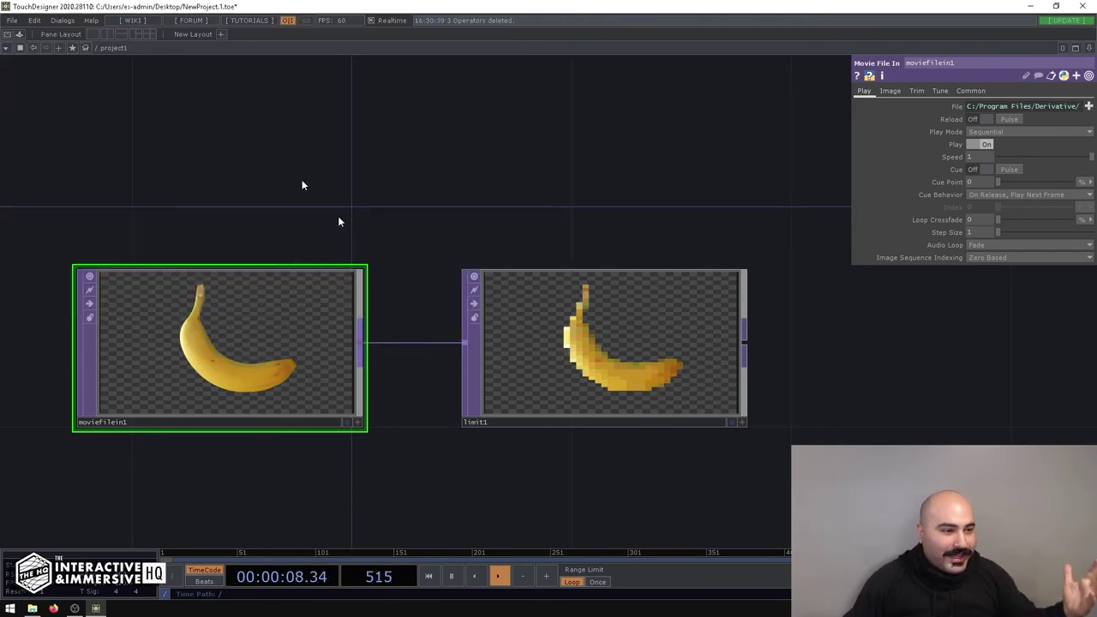
pyautogui.scroll(2, 686, 340)
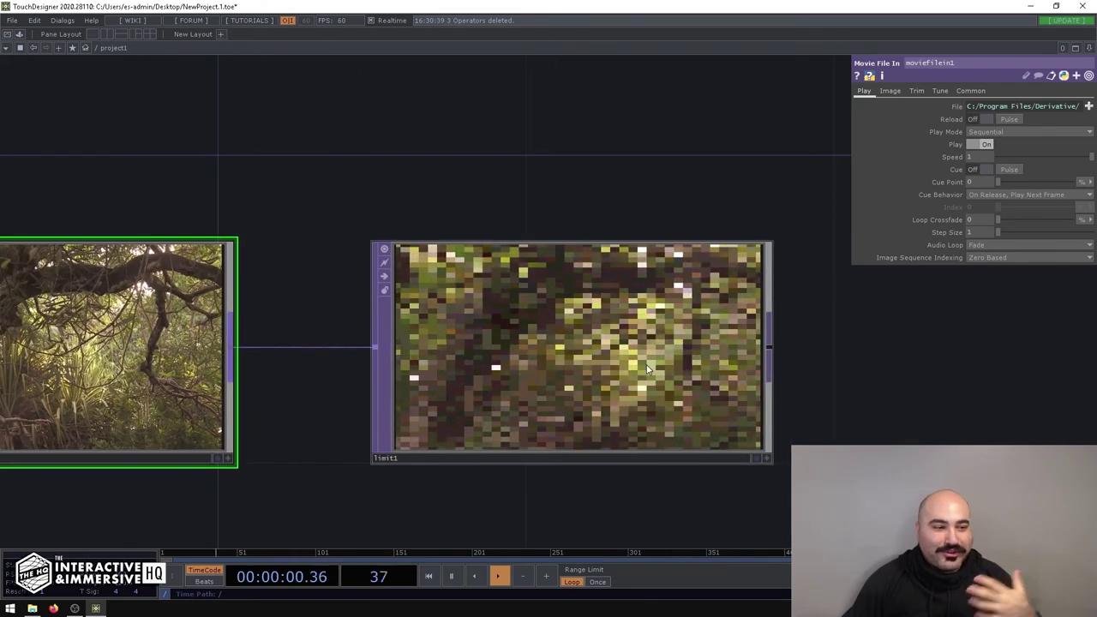
pyautogui.scroll(2, 610, 388)
# Step: Set limit1's Value Step to 0.0001 and Position Step to 0.01, then select moviefilein1
pyautogui.scroll(-2, 610, 382)
pyautogui.click(610, 383)
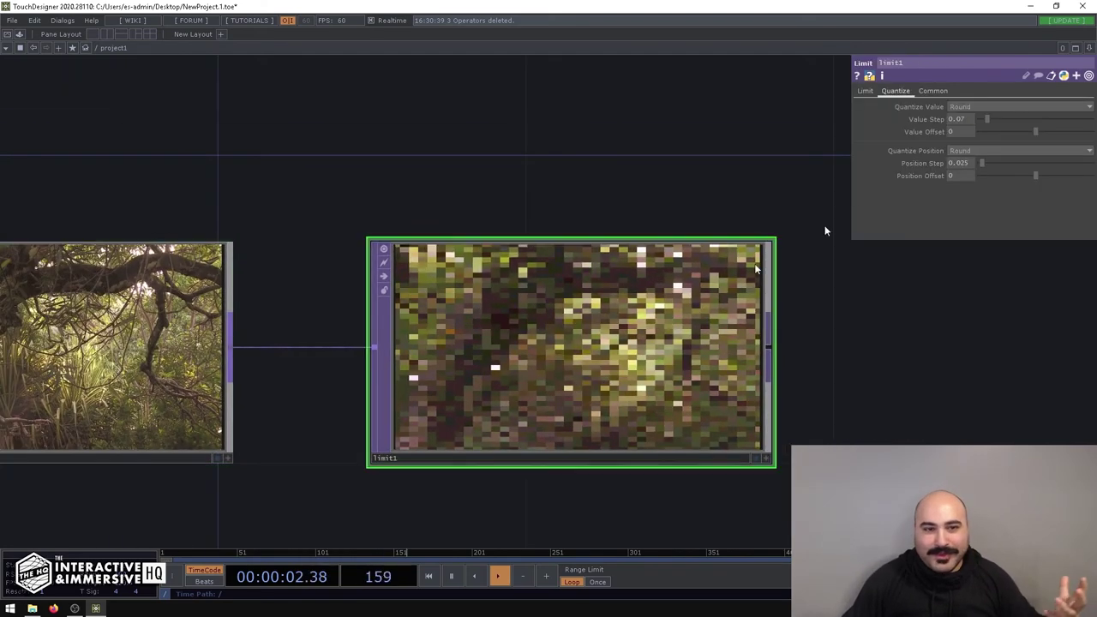
pyautogui.moveTo(973, 125)
pyautogui.mouseDown()
pyautogui.moveTo(1000, 122)
pyautogui.moveTo(986, 125)
pyautogui.mouseUp()
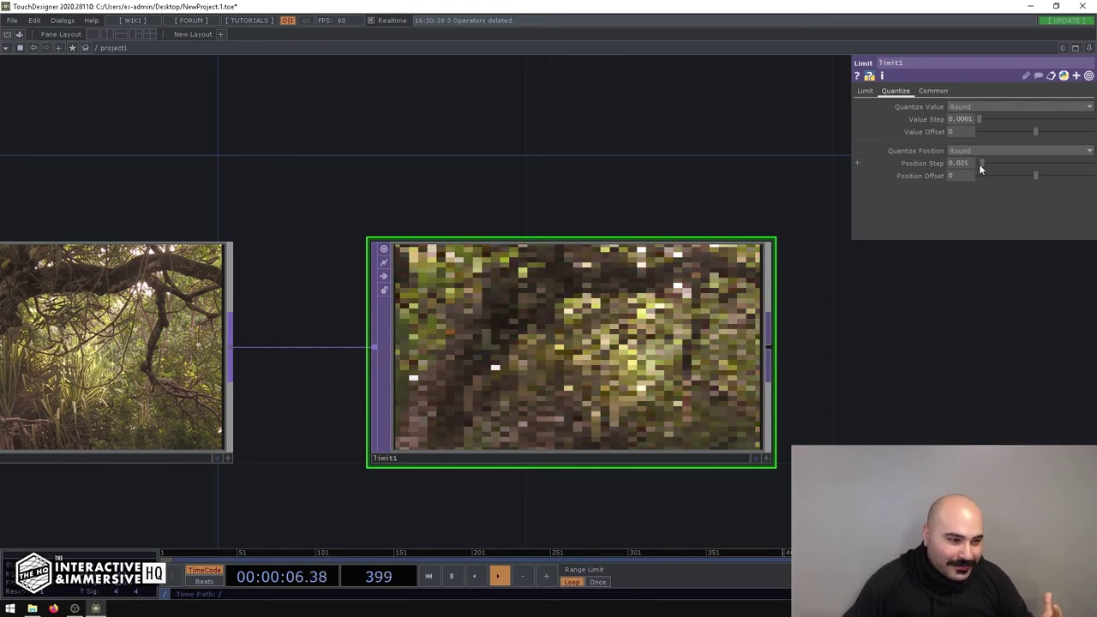
pyautogui.moveTo(980, 166); pyautogui.dragTo(980, 169)
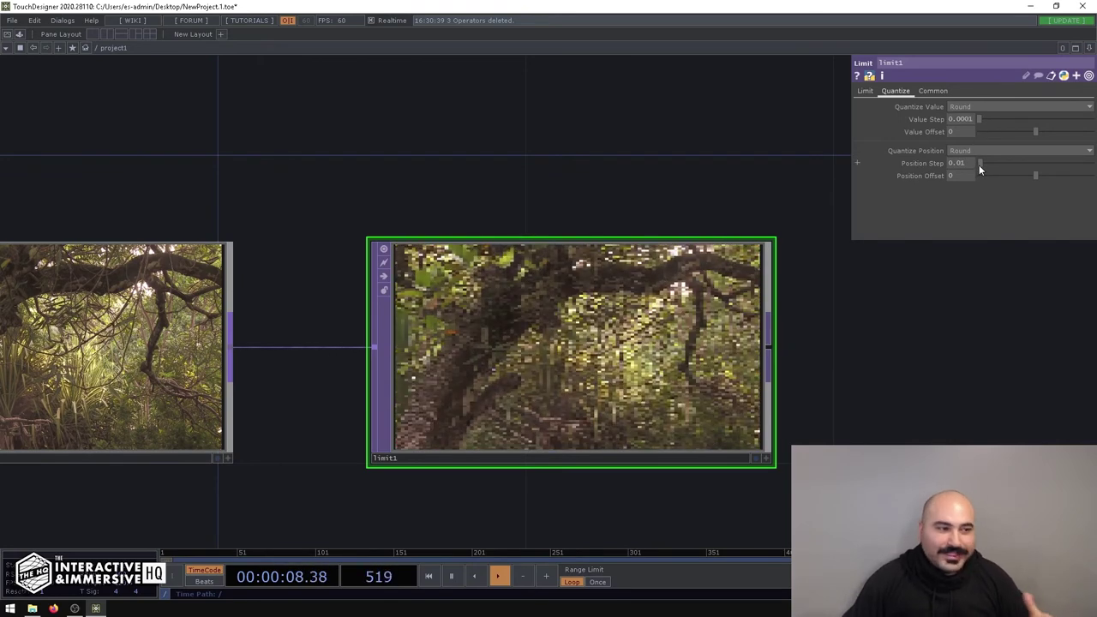
pyautogui.scroll(3, 712, 353)
pyautogui.scroll(-1, 712, 355)
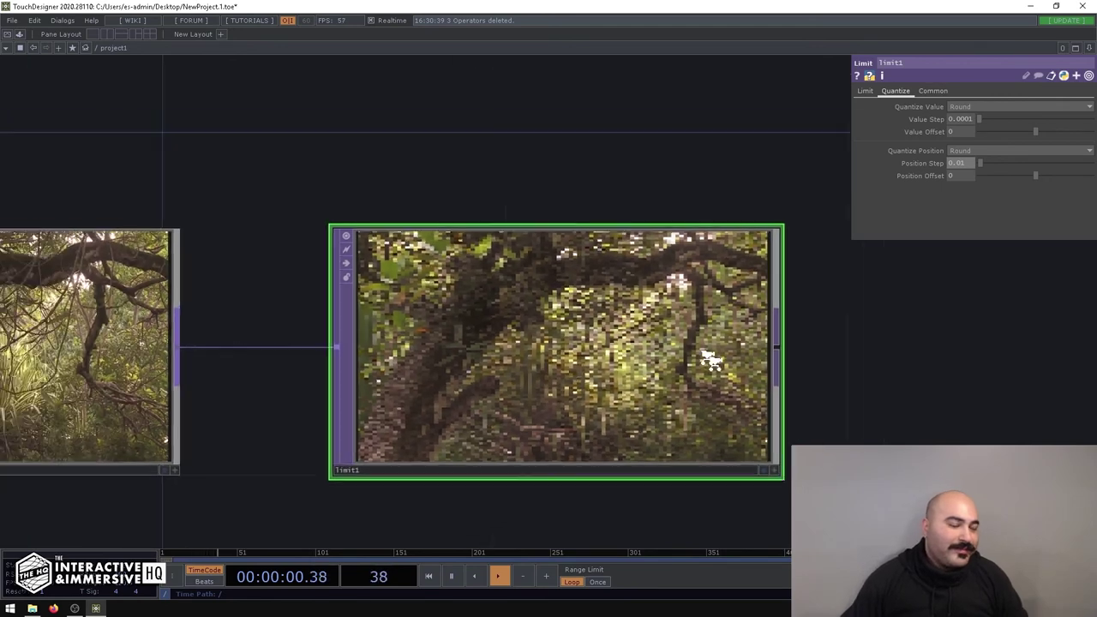
pyautogui.scroll(-4, 708, 360)
pyautogui.click(365, 368)
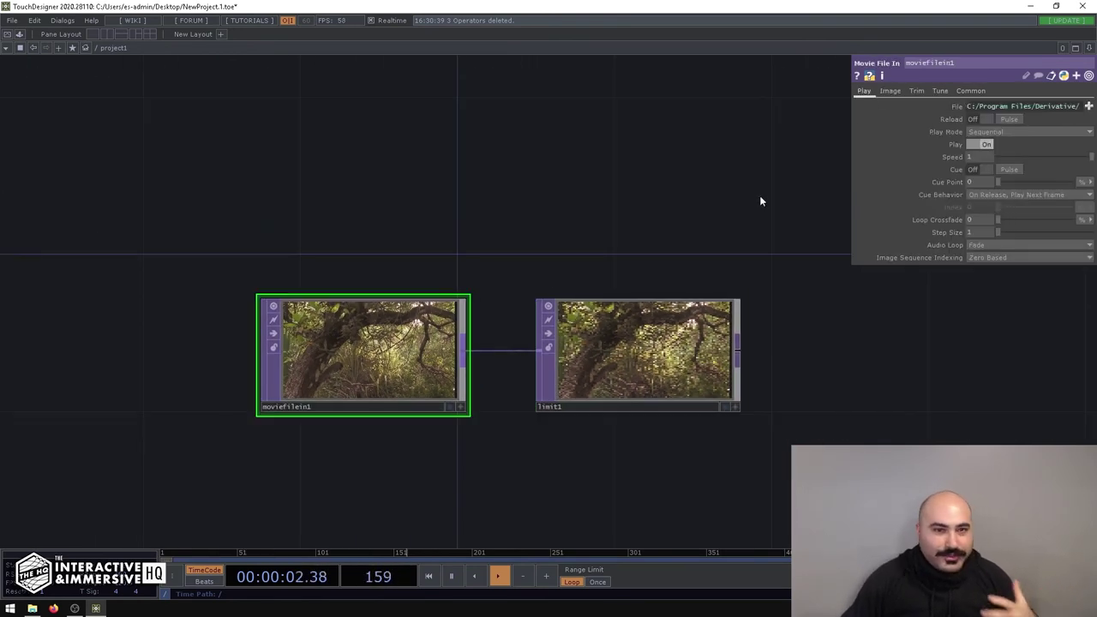
# Step: Load the Desktop video OKKKK (LOOP).mp4 into moviefilein1
pyautogui.click(1088, 107)
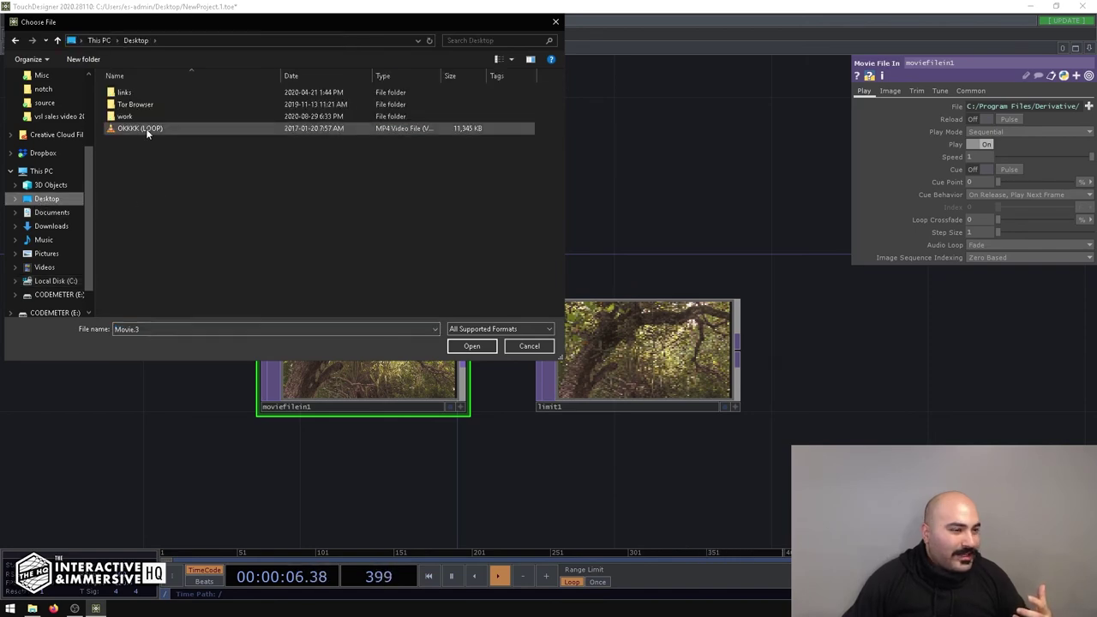
pyautogui.doubleClick(146, 129)
pyautogui.scroll(5, 652, 367)
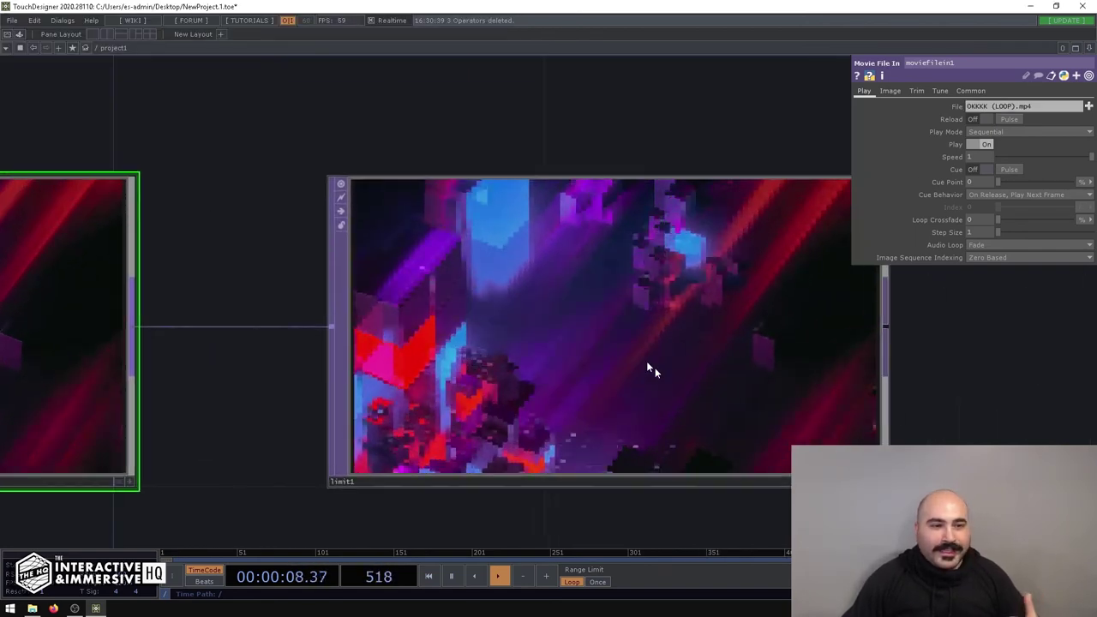
# Step: Try a larger Position Step on limit1, then set it back to 0.025
pyautogui.click(649, 369)
pyautogui.moveTo(982, 164); pyautogui.dragTo(985, 171)
pyautogui.moveTo(960, 350); pyautogui.dragTo(754, 306)
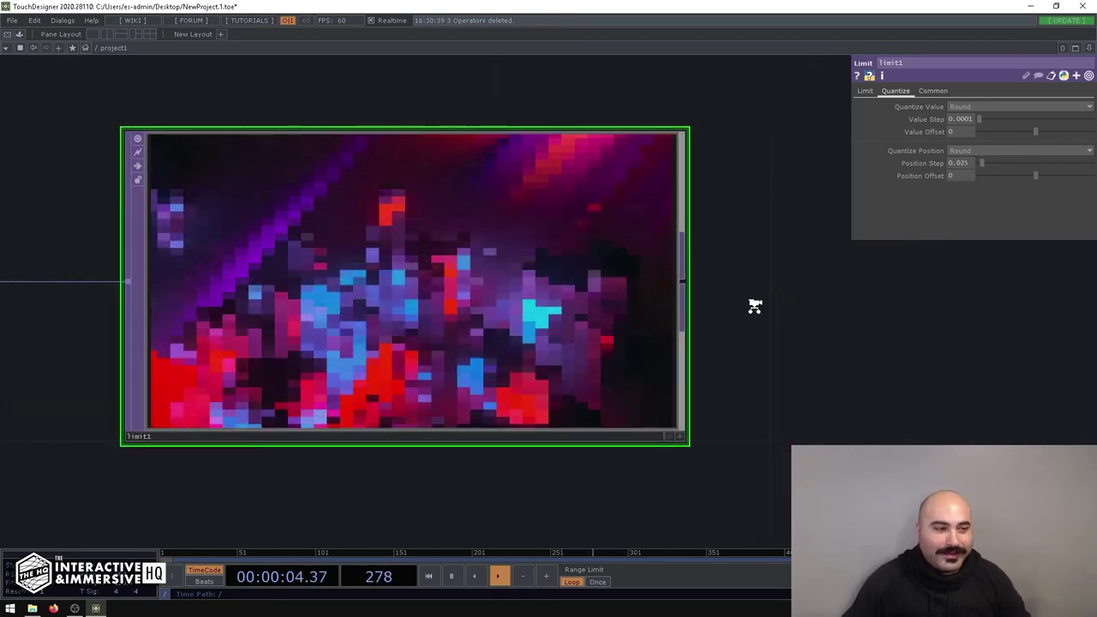
pyautogui.scroll(-3, 755, 306)
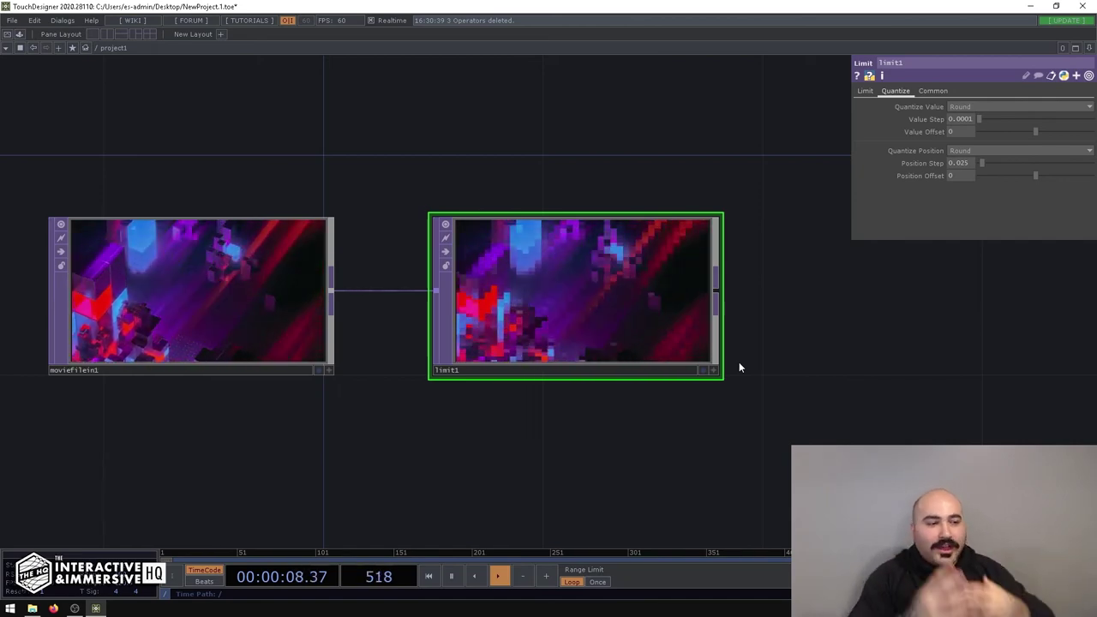
# Step: Frame both nodes in the network and raise limit1's Position Step to 0.045
pyautogui.click(280, 360)
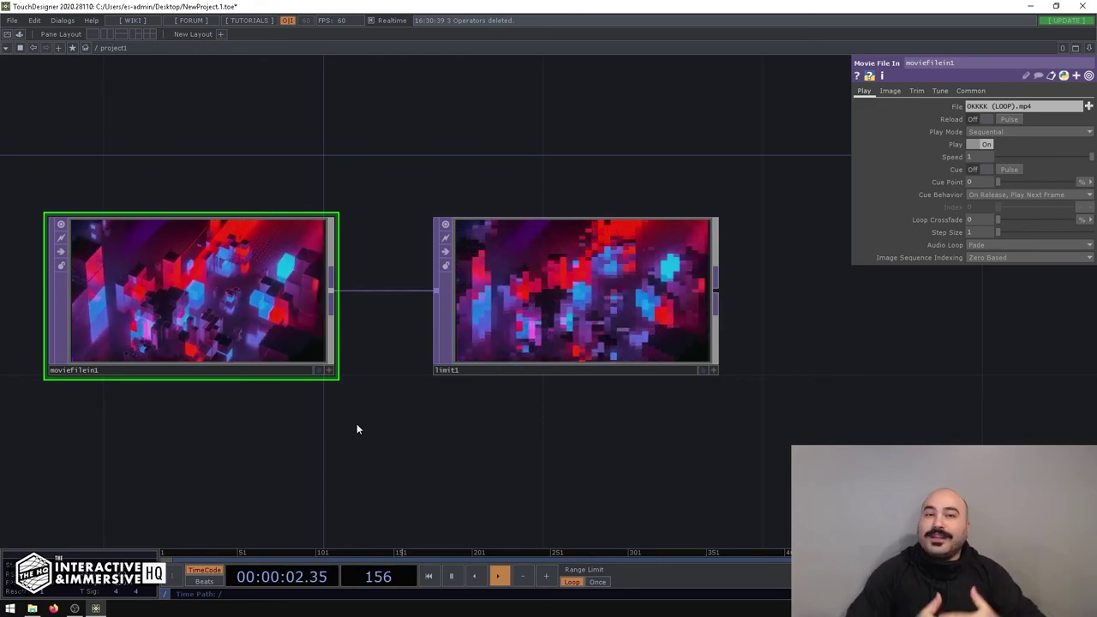
pyautogui.moveTo(519, 399)
pyautogui.mouseDown()
pyautogui.moveTo(569, 417)
pyautogui.moveTo(505, 385)
pyautogui.mouseUp()
pyautogui.scroll(5, 511, 322)
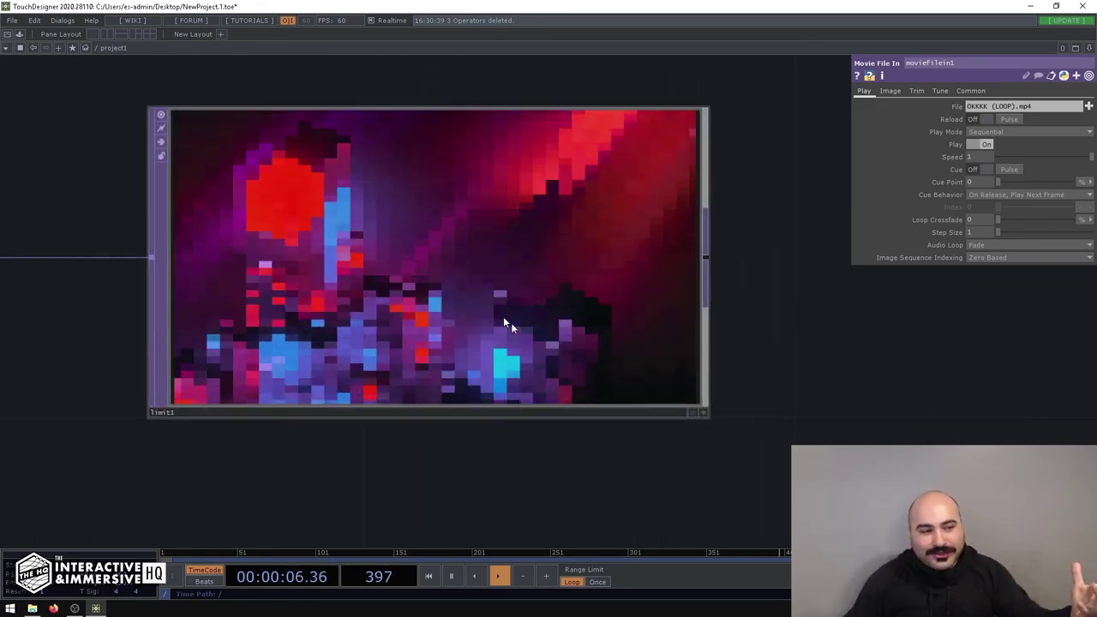
pyautogui.scroll(-3, 504, 316)
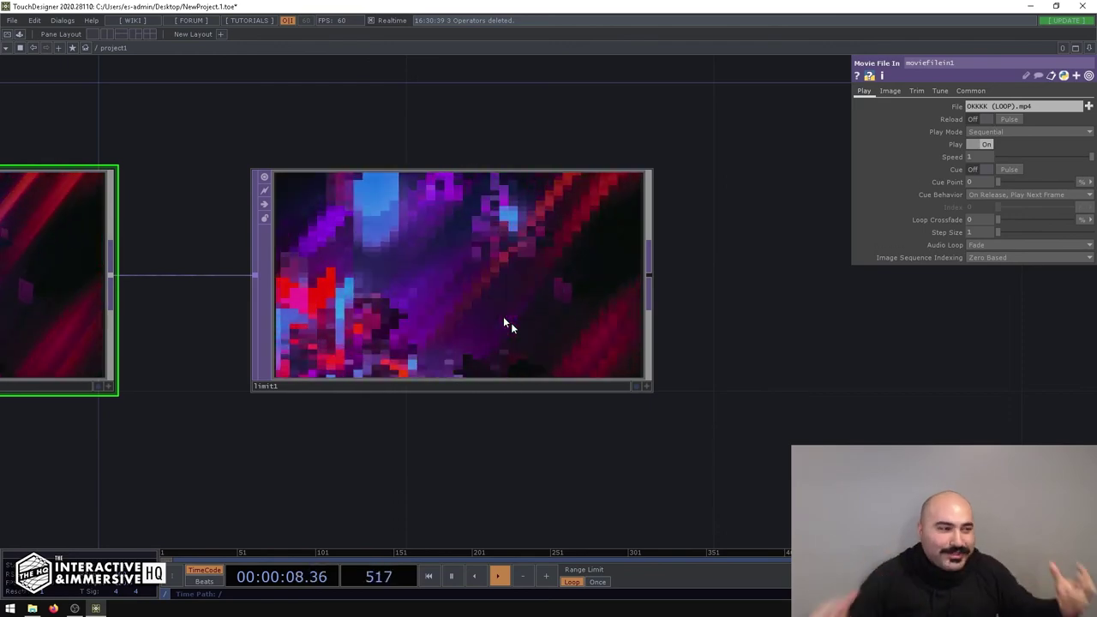
pyautogui.click(522, 310)
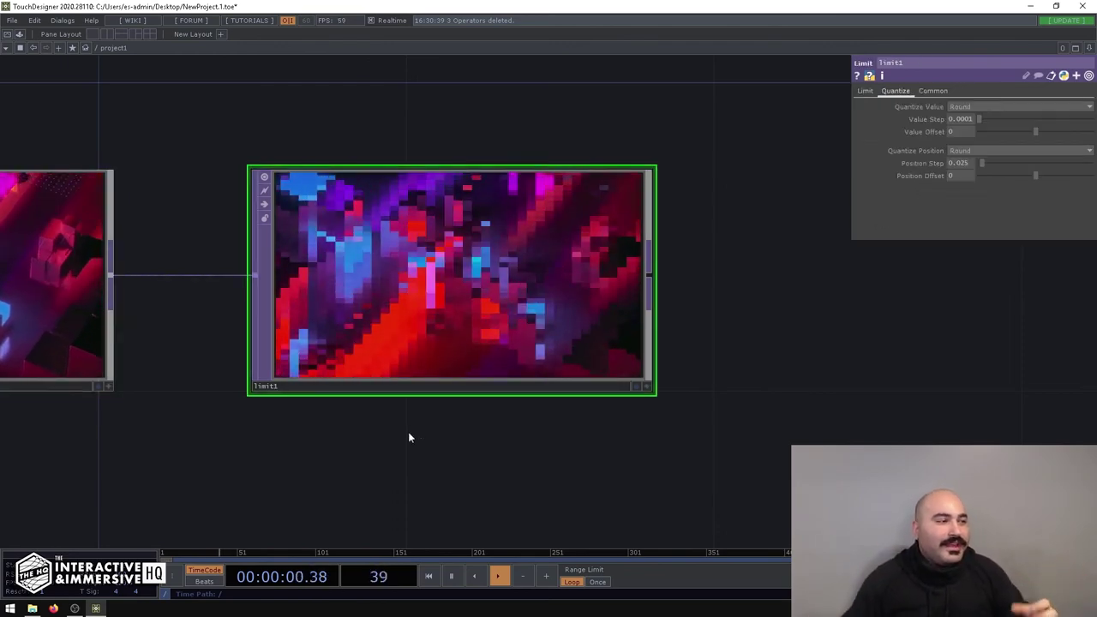
pyautogui.press('h')
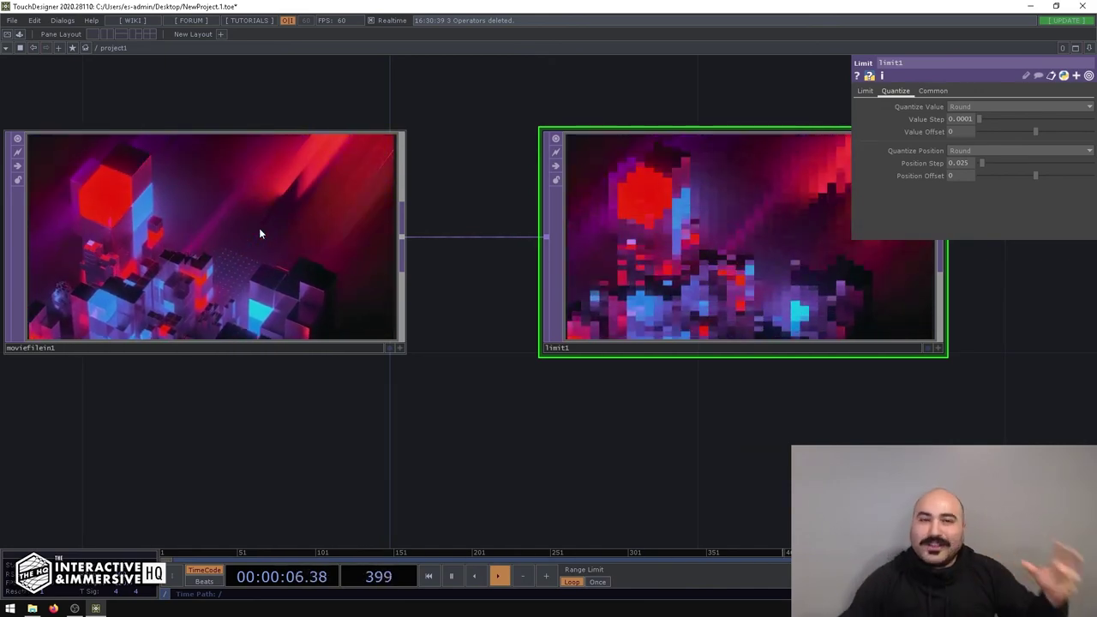
pyautogui.moveTo(752, 411); pyautogui.dragTo(578, 385)
pyautogui.moveTo(983, 163); pyautogui.dragTo(984, 163)
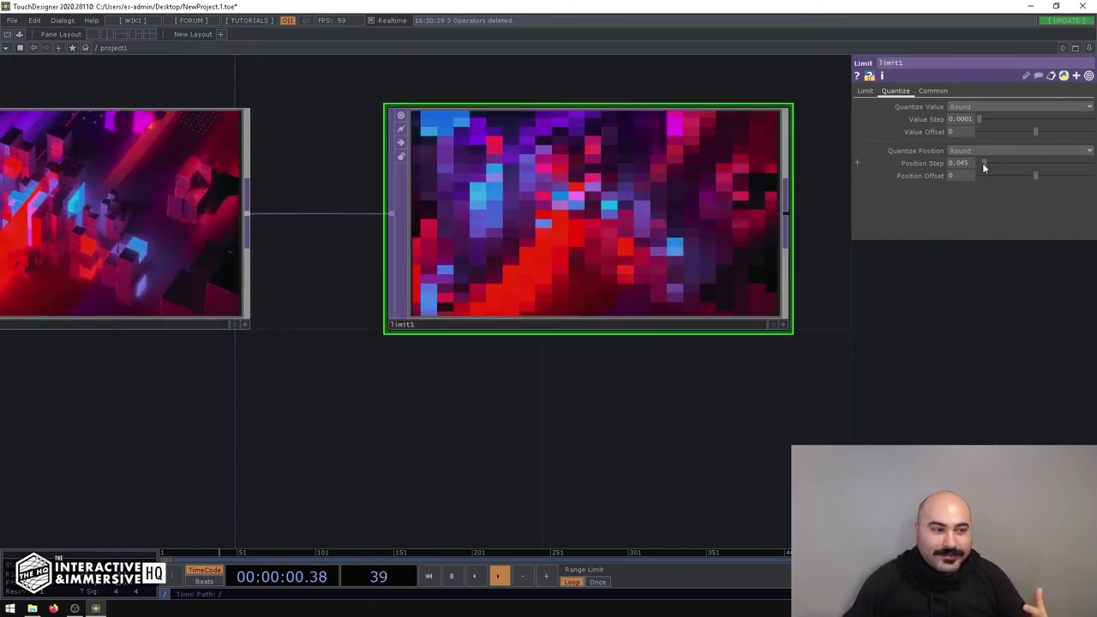
# Step: Keep limit1's Position Step at 0.045 and append a Blur TOP after it
pyautogui.moveTo(793, 203); pyautogui.dragTo(598, 193)
pyautogui.rightClick(594, 192)
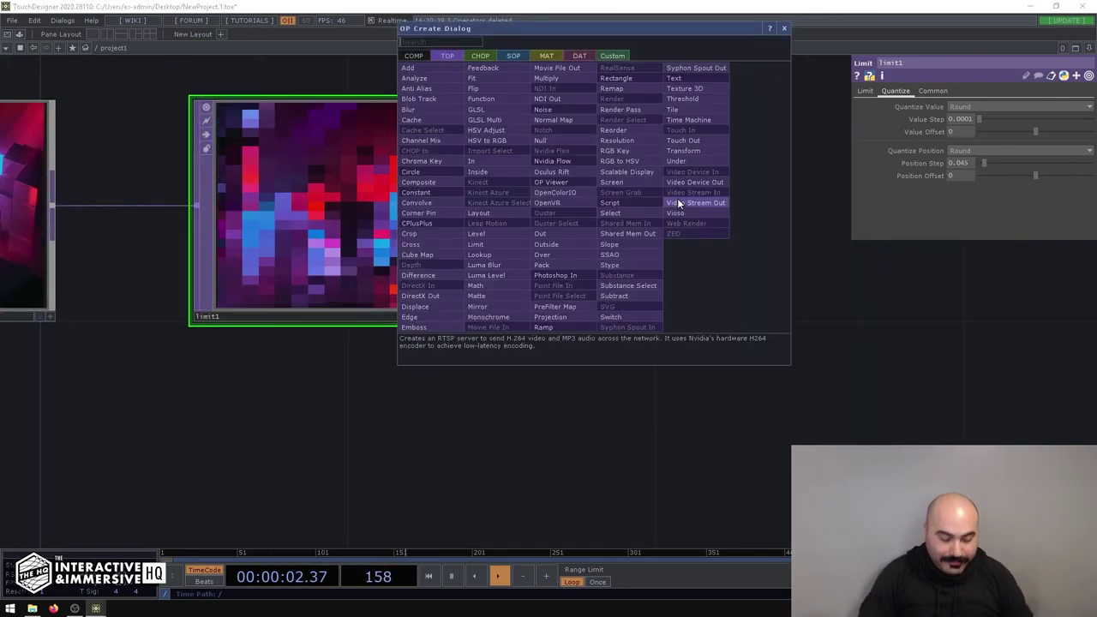
pyautogui.write('blur')
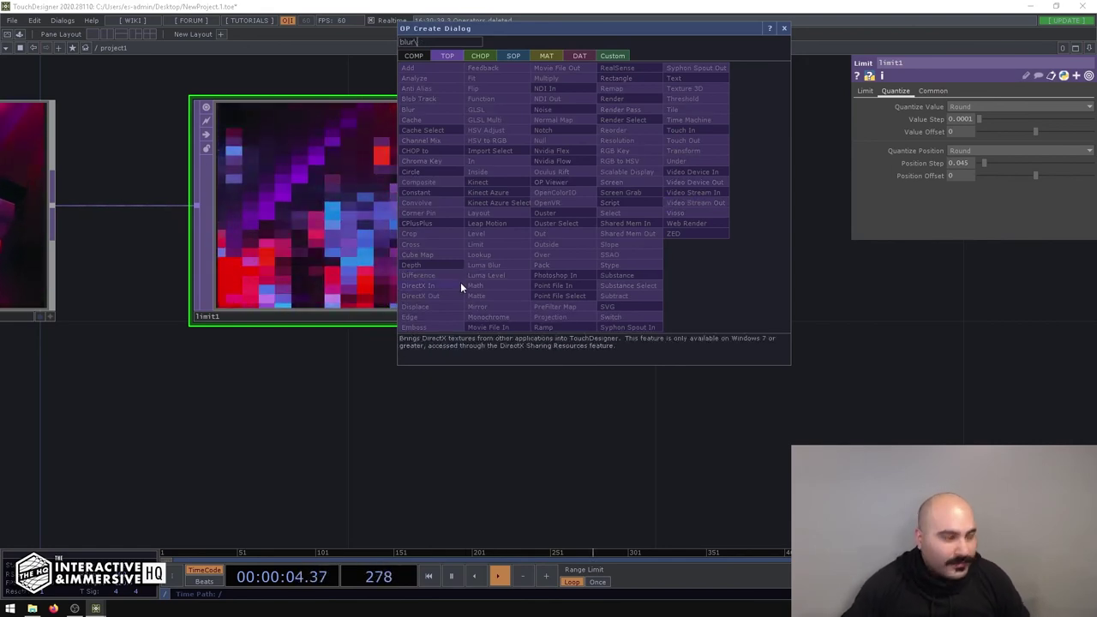
pyautogui.press('Return')
pyautogui.click(740, 297)
# Step: Set blur1's Filter Size to 32 and Pre-Shrink to 8
pyautogui.scroll(-2, 741, 296)
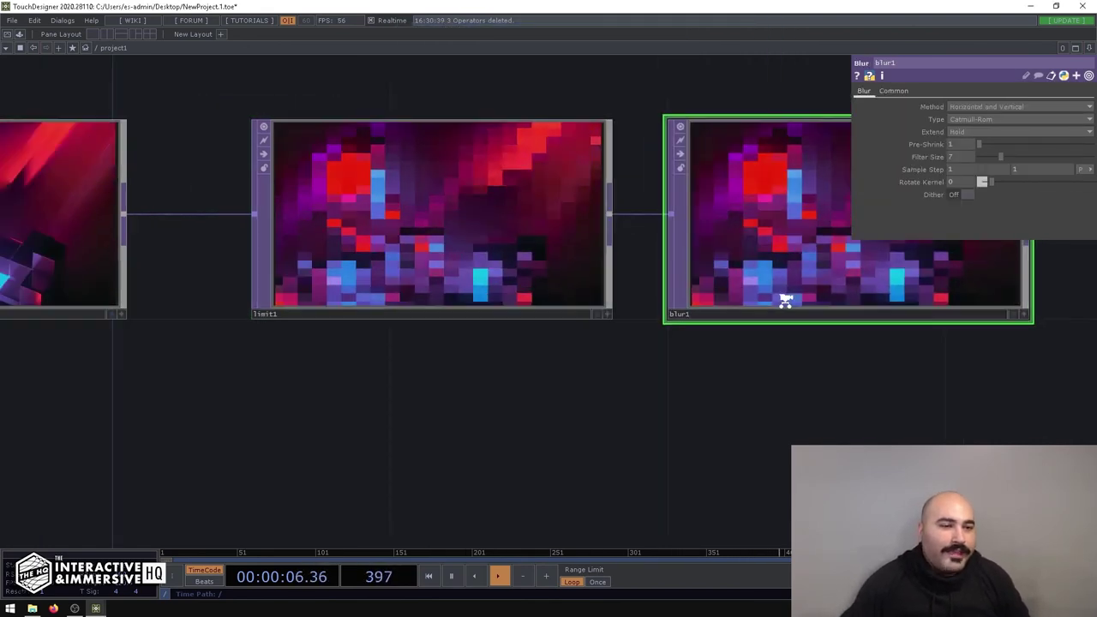
pyautogui.moveTo(999, 160); pyautogui.dragTo(1066, 163)
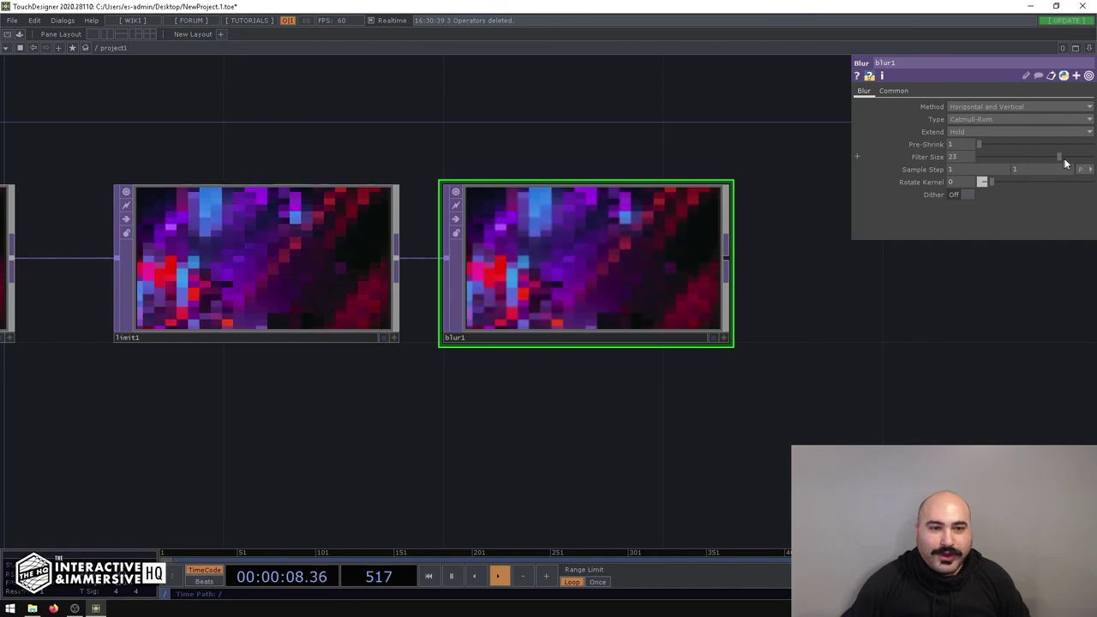
pyautogui.moveTo(984, 145); pyautogui.dragTo(1068, 147)
pyautogui.scroll(4, 649, 231)
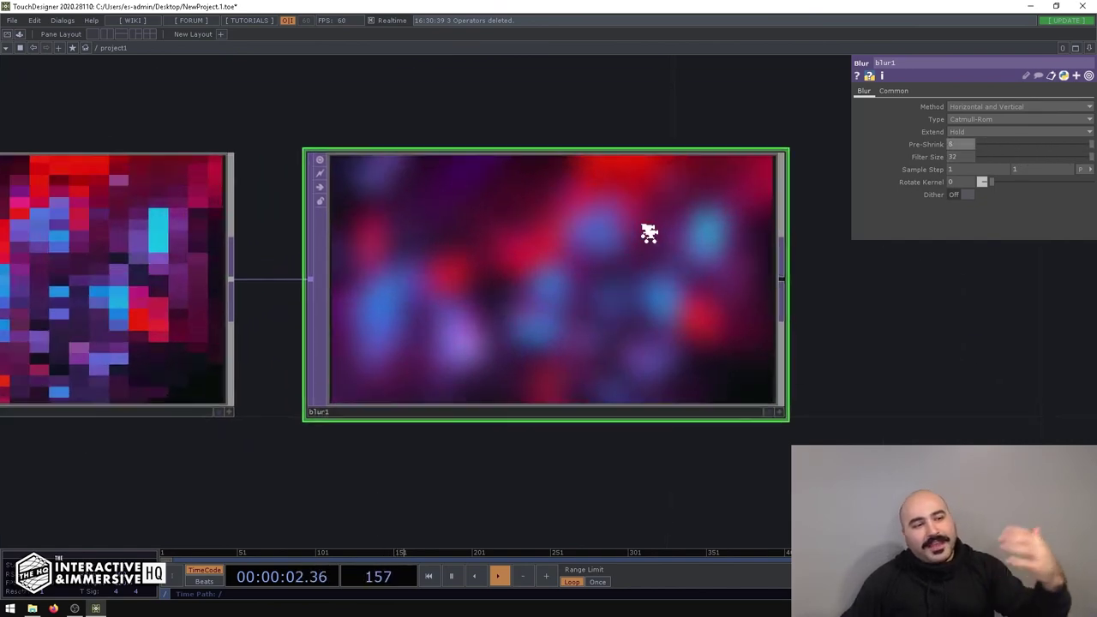
pyautogui.scroll(-1, 634, 251)
pyautogui.scroll(-2, 634, 251)
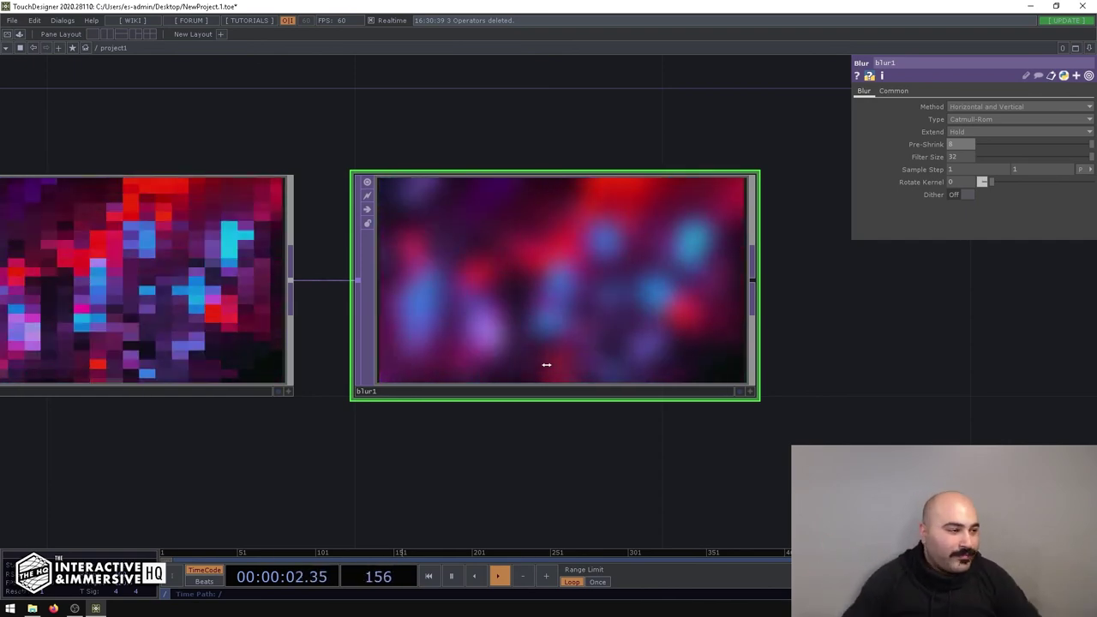
pyautogui.scroll(-5, 549, 363)
# Step: View moviefilein1, limit1 and blur1 together and show limit1's Quantize parameters
pyautogui.moveTo(614, 421); pyautogui.dragTo(729, 421, button='middle')
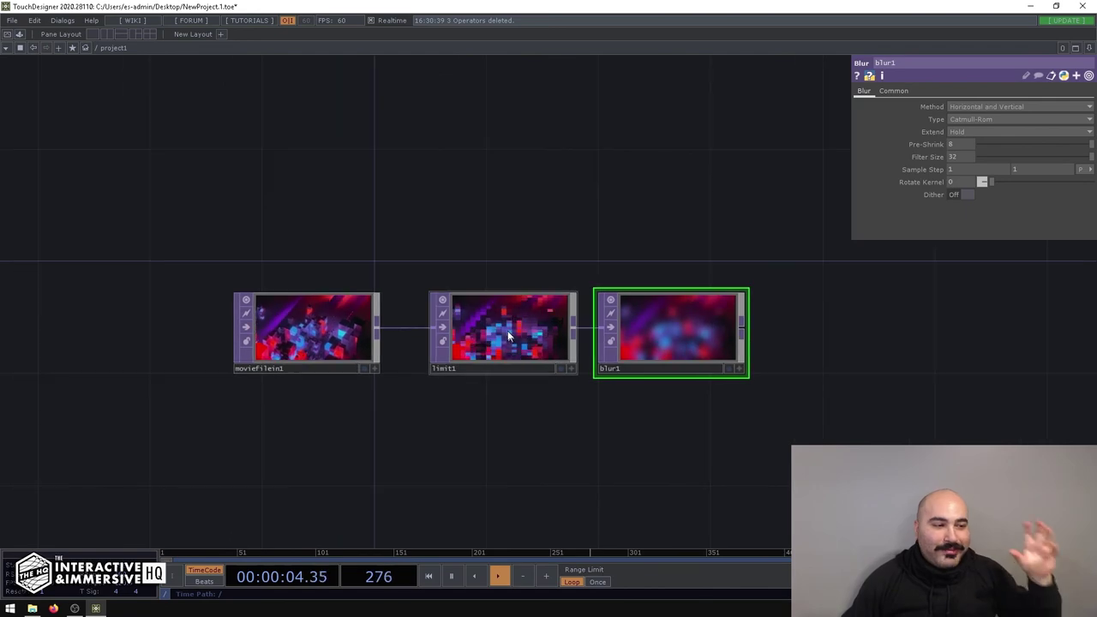
pyautogui.scroll(5, 503, 332)
pyautogui.click(500, 329)
pyautogui.scroll(3, 496, 355)
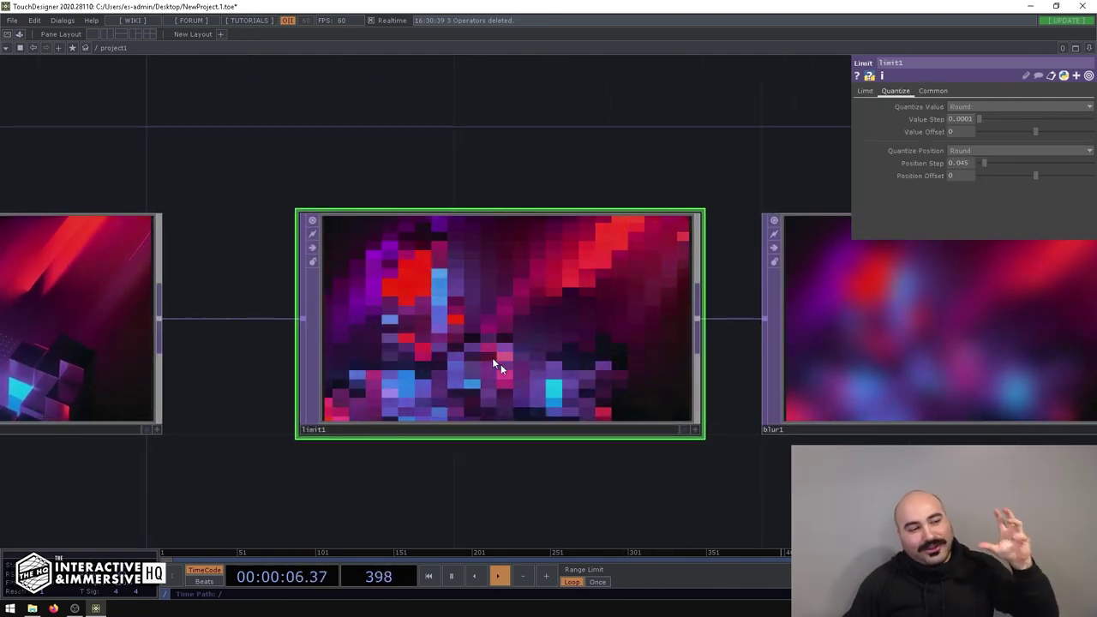